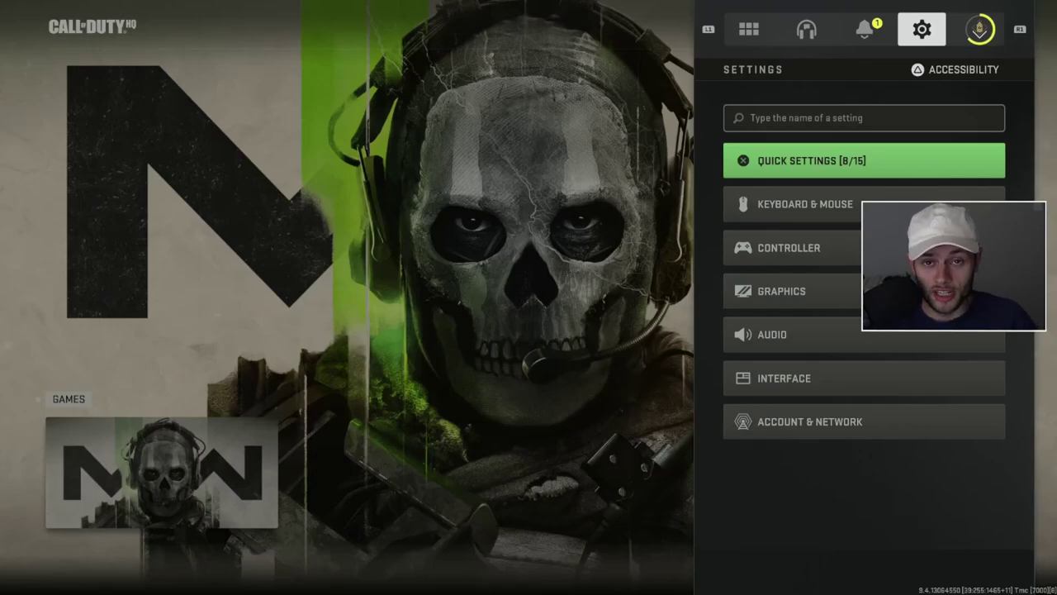
# Open the quick settings, look through them down to Field of View, and switch to the Graphics settings
pyautogui.press('Return')
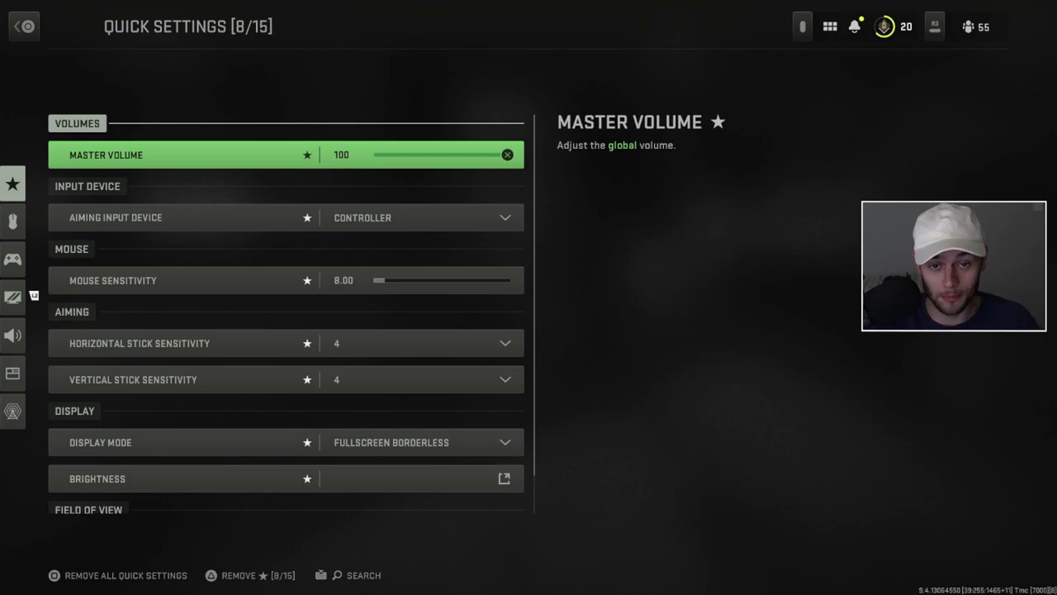
pyautogui.press('Up')
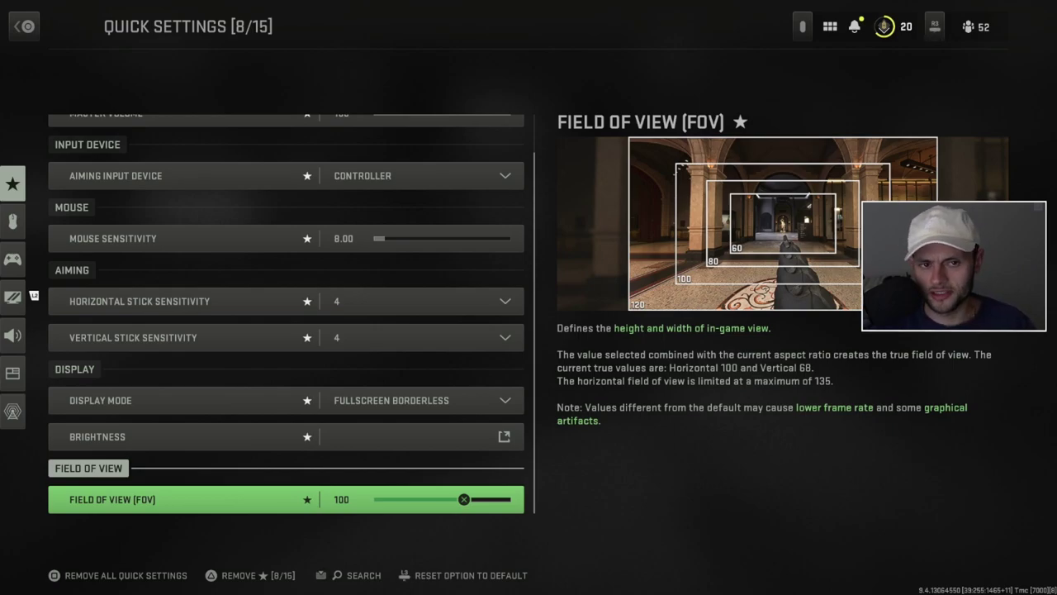
pyautogui.click(13, 297)
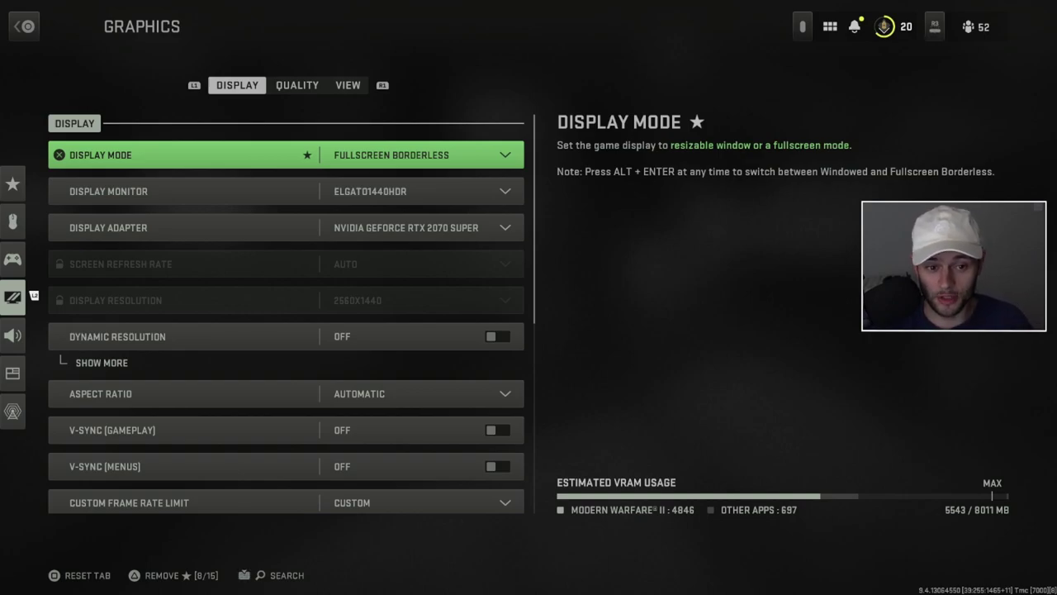
# Examine the graphics display options from Display Monitor through Dynamic Resolution, V-Sync and Custom Frame Rate Limit to Display Gamma
pyautogui.press('Down')
pyautogui.press('Down')
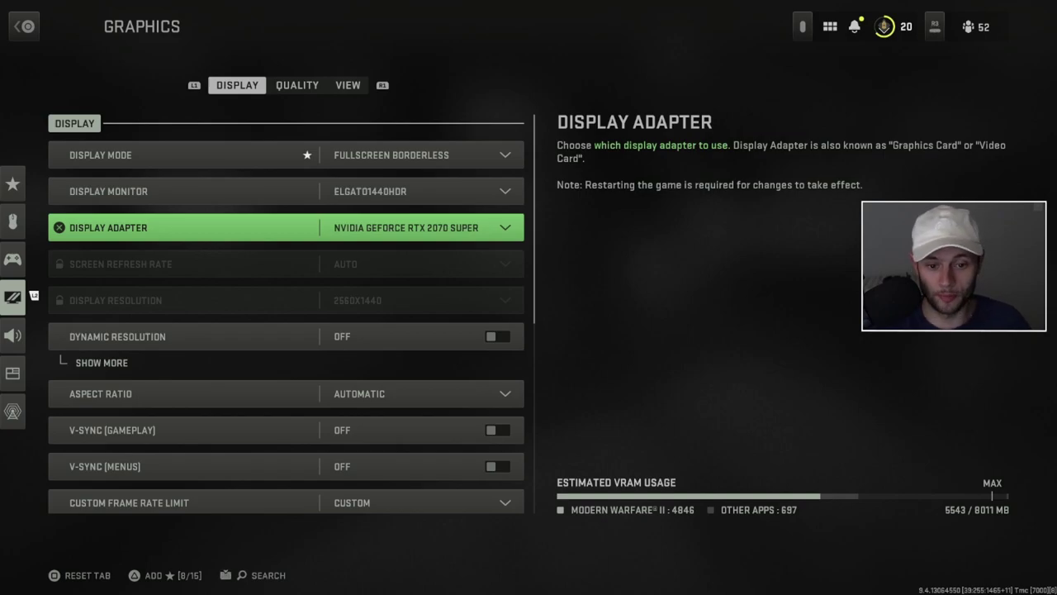
pyautogui.press('Down')
pyautogui.press('Down')
pyautogui.press('Down')
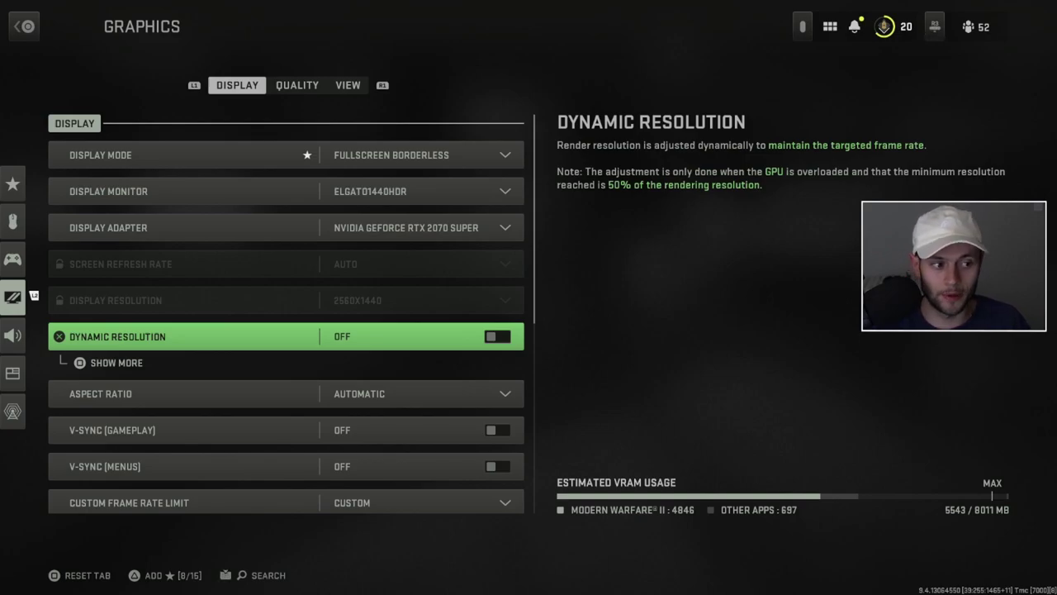
pyautogui.press('Down')
pyautogui.press('Up')
pyautogui.press('Down')
pyautogui.press('Down')
pyautogui.press('Down')
pyautogui.press('Down')
pyautogui.press('Down')
pyautogui.press('Down')
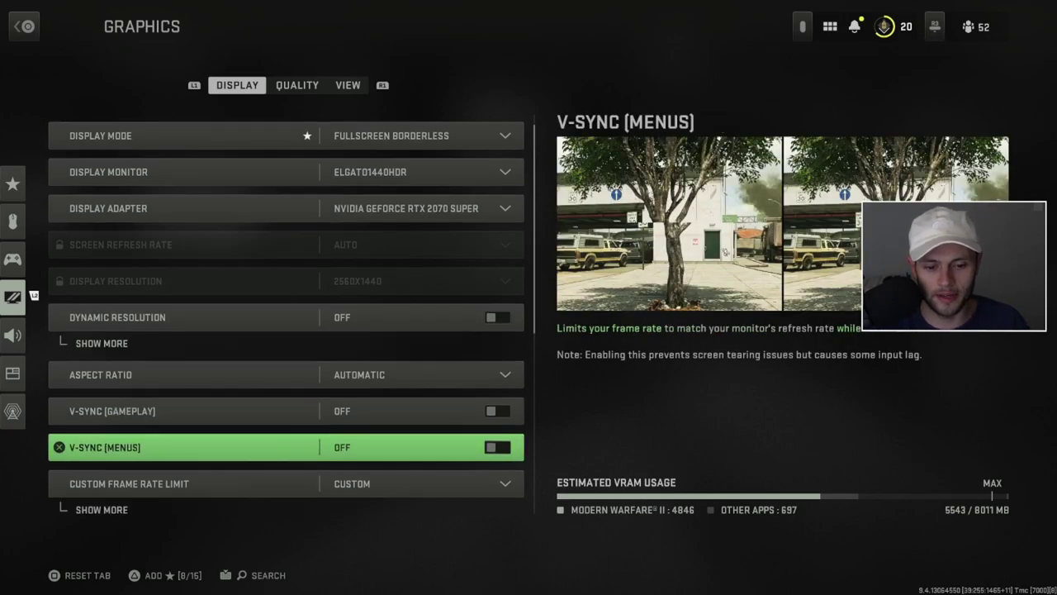
pyautogui.press('Down')
pyautogui.press('Down')
pyautogui.press('Down')
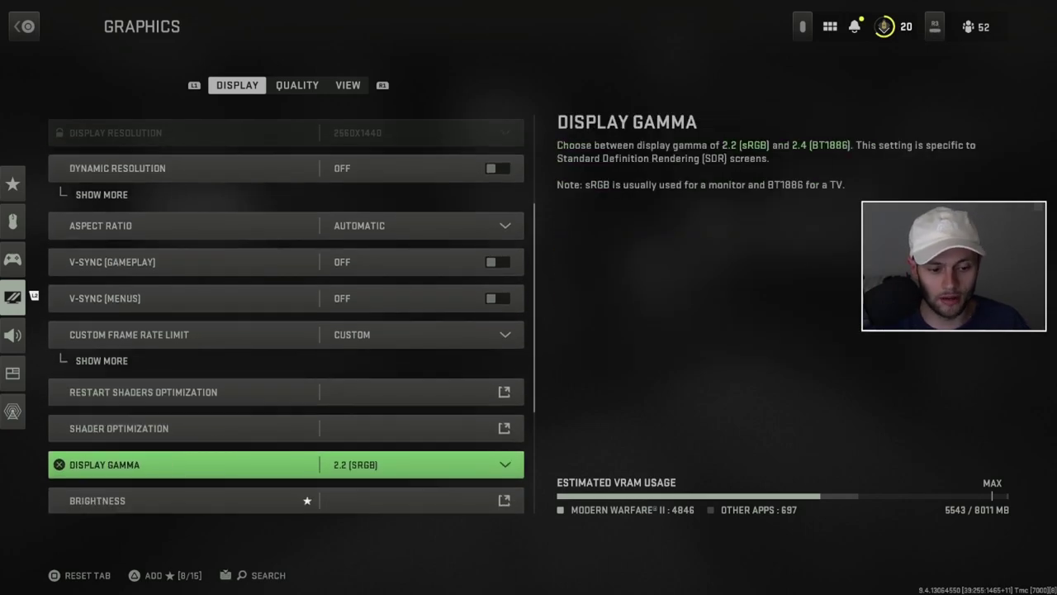
# In the graphics quality settings, expand the additional options under Upscaling / Sharpening
pyautogui.press('e')
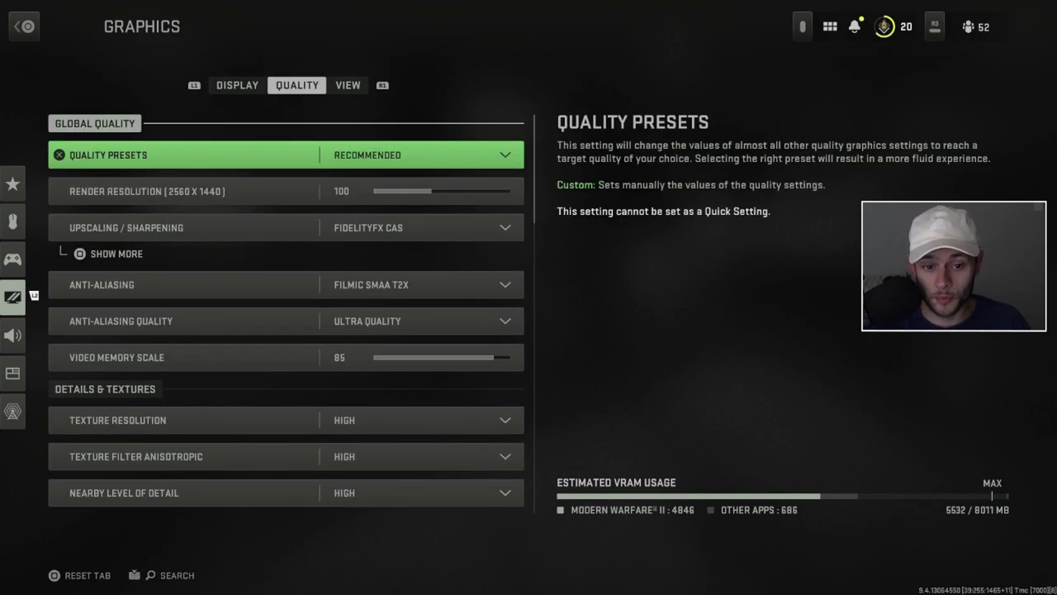
pyautogui.press('Down')
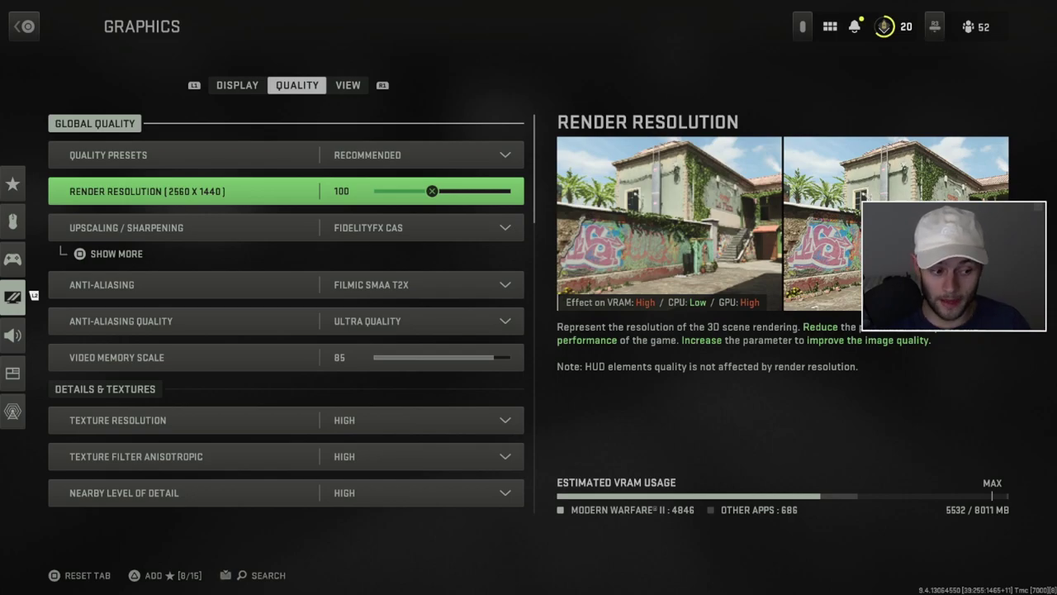
pyautogui.press('Down')
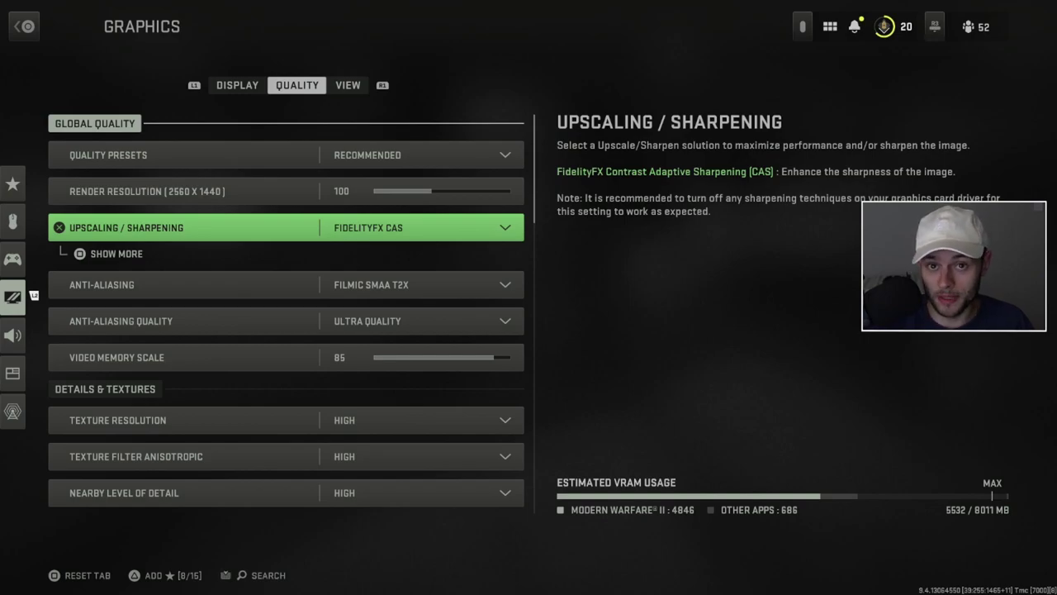
pyautogui.press('Return')
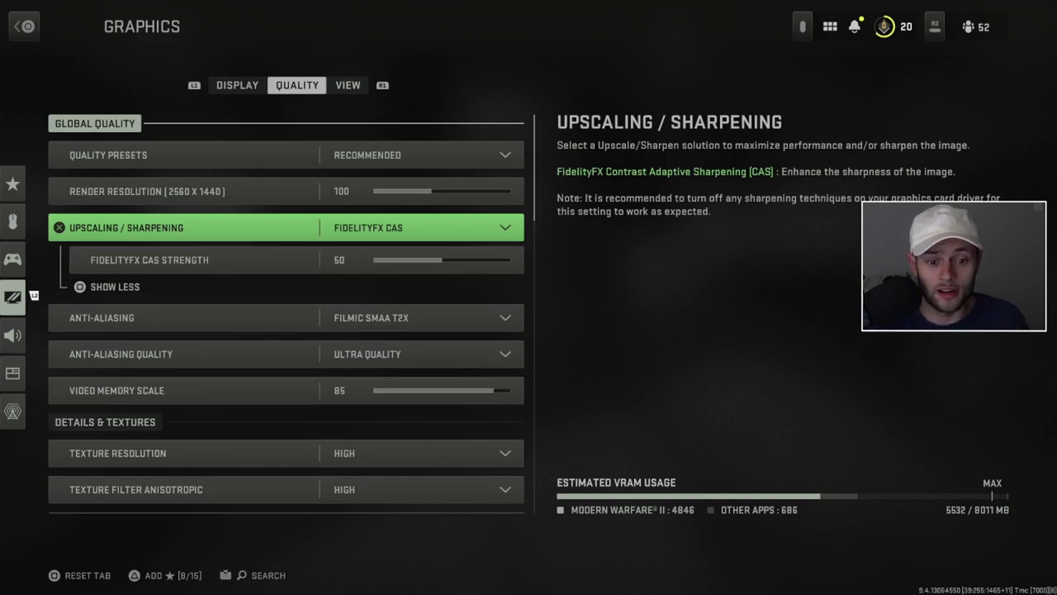
# Set the FidelityFX CAS strength to 55
pyautogui.press('Down')
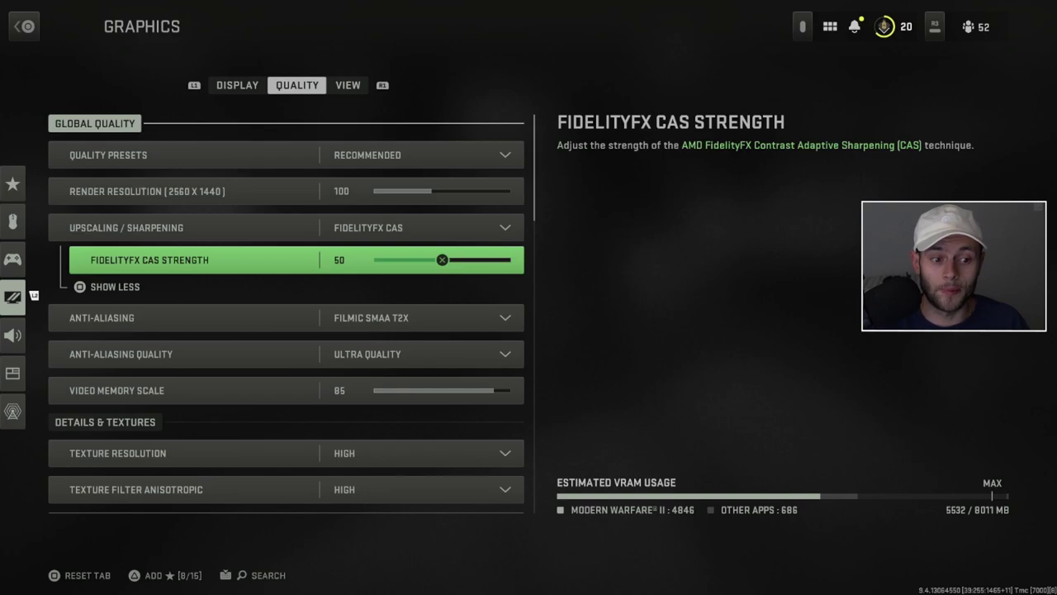
pyautogui.press('Right')
pyautogui.press('Right')
pyautogui.press('Right')
pyautogui.press('Right')
pyautogui.press('Right')
pyautogui.press('Right')
pyautogui.press('Right')
pyautogui.press('Right')
pyautogui.press('Right')
pyautogui.press('Right')
pyautogui.press('Left')
pyautogui.press('Left')
pyautogui.press('Left')
pyautogui.press('Left')
pyautogui.press('Left')
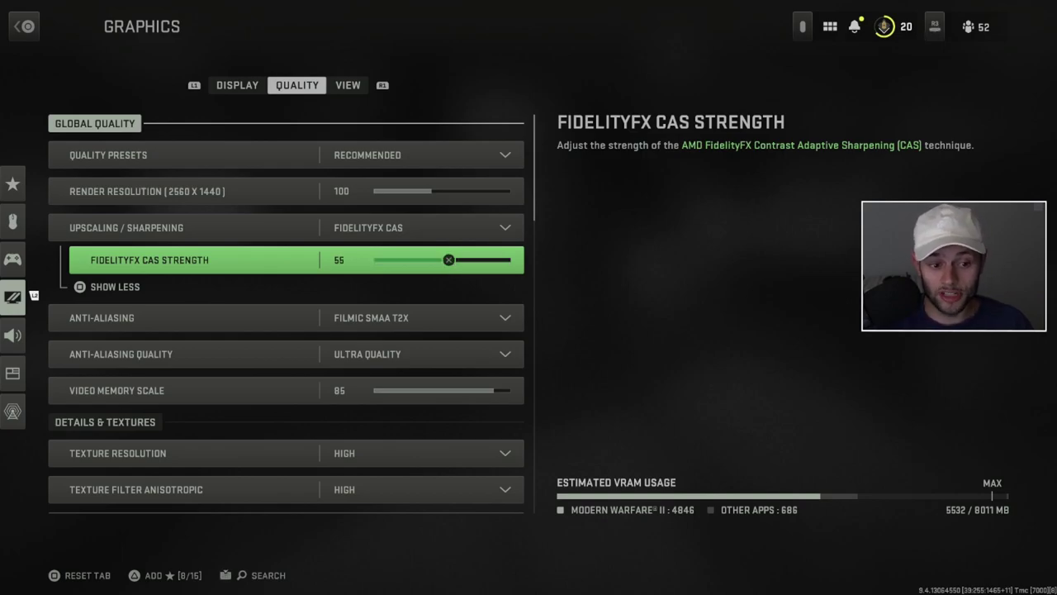
# Try lower FidelityFX CAS strength values down to 24 and bring the strength back to 55
pyautogui.press('Up')
pyautogui.press('Down')
pyautogui.press('Left')
pyautogui.press('Left')
pyautogui.press('Left')
pyautogui.press('Left')
pyautogui.press('Left')
pyautogui.press('Left')
pyautogui.press('Left')
pyautogui.press('Left')
pyautogui.press('Left')
pyautogui.press('Left')
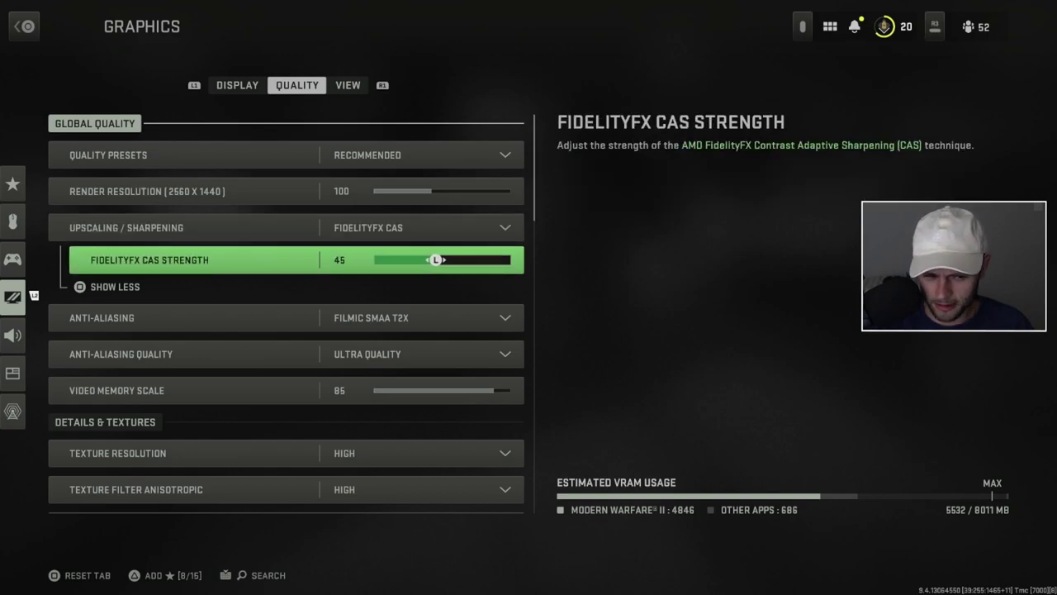
pyautogui.press('Left')
pyautogui.press('Left')
pyautogui.press('Left')
pyautogui.press('Left')
pyautogui.press('Left')
pyautogui.press('Left')
pyautogui.press('Left')
pyautogui.press('Left')
pyautogui.press('Left')
pyautogui.press('Left')
pyautogui.press('Left')
pyautogui.press('Left')
pyautogui.press('Left')
pyautogui.press('Left')
pyautogui.press('Left')
pyautogui.press('Left')
pyautogui.press('Left')
pyautogui.press('Left')
pyautogui.press('Left')
pyautogui.press('Left')
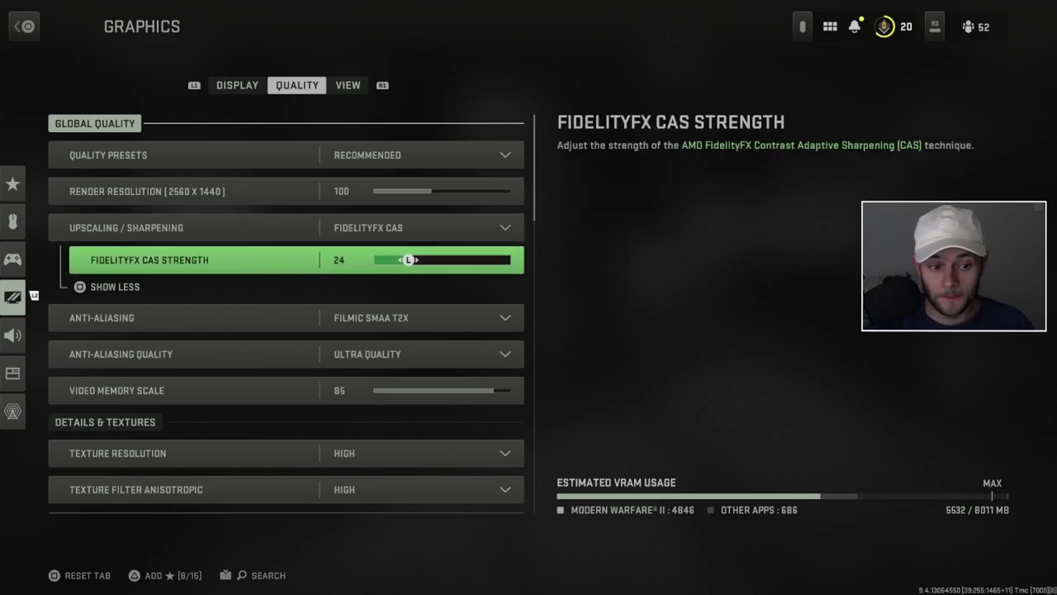
pyautogui.press('Right')
pyautogui.press('Right')
pyautogui.press('Right')
pyautogui.press('Right')
pyautogui.press('Right')
pyautogui.press('Right')
pyautogui.press('Right')
pyautogui.press('Right')
pyautogui.press('Right')
pyautogui.press('Right')
pyautogui.press('Right')
pyautogui.press('Right')
pyautogui.press('Right')
pyautogui.press('Right')
pyautogui.press('Right')
pyautogui.press('Right')
pyautogui.press('Right')
pyautogui.press('Right')
pyautogui.press('Right')
pyautogui.press('Right')
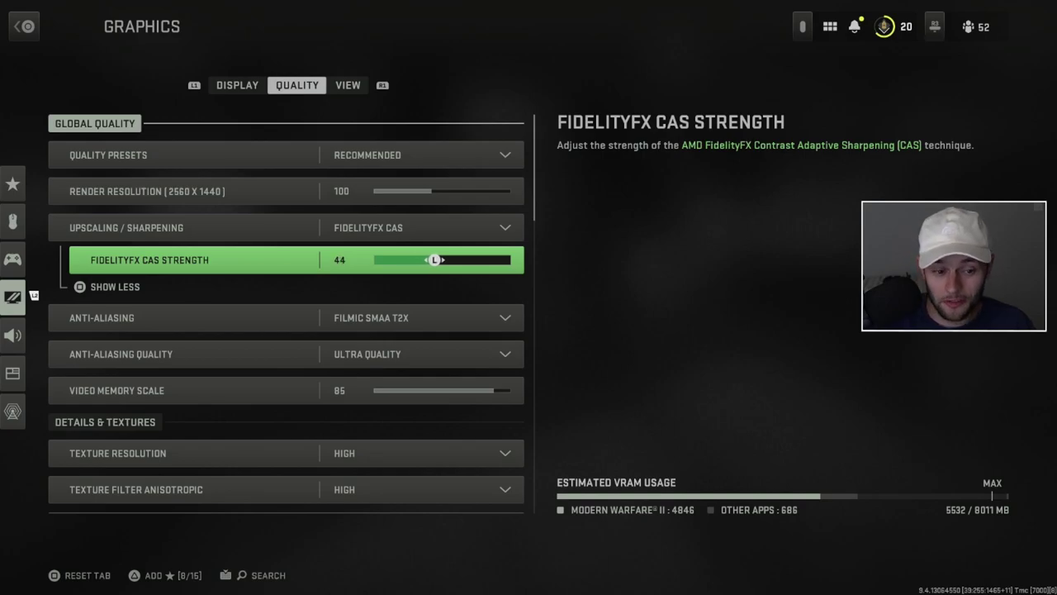
pyautogui.press('Right')
pyautogui.press('Right')
pyautogui.press('Right')
pyautogui.press('Right')
pyautogui.press('Right')
pyautogui.press('Right')
pyautogui.press('Right')
pyautogui.press('Right')
pyautogui.press('Right')
pyautogui.press('Right')
pyautogui.press('Right')
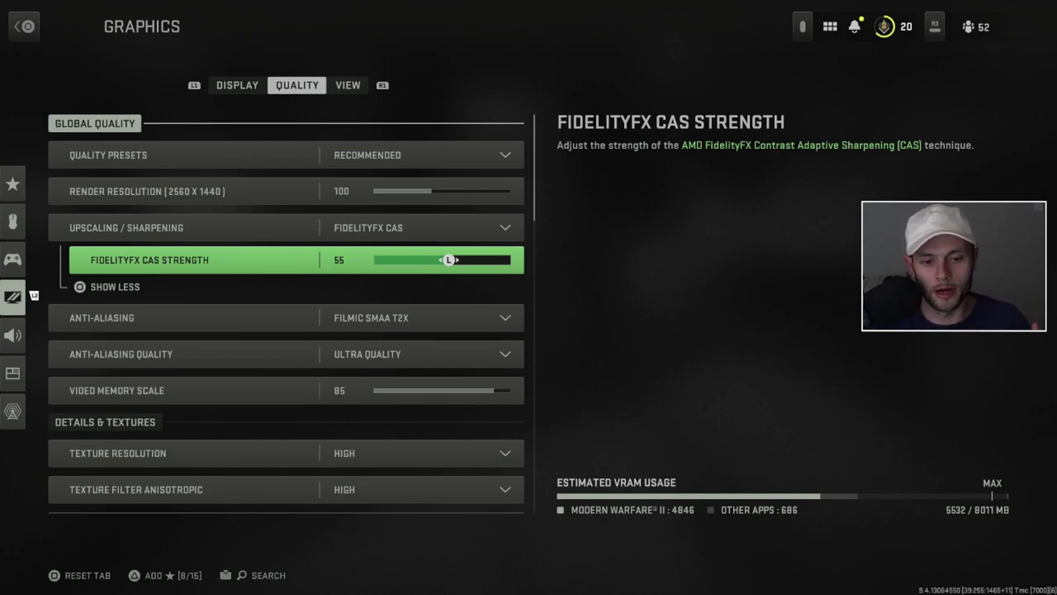
# Go through the Anti-Aliasing choices and keep Filmic SMAA T2X selected
pyautogui.press('Down')
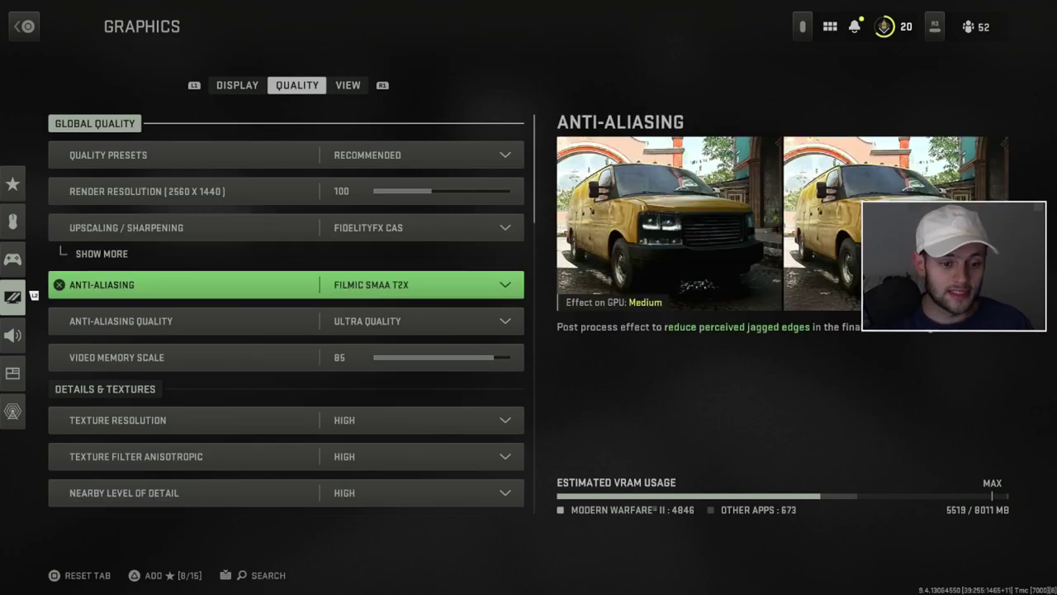
pyautogui.press('Return')
pyautogui.press('Up')
pyautogui.press('Down')
pyautogui.press('Up')
pyautogui.press('Down')
pyautogui.press('Return')
# Set the Video Memory Scale to 80
pyautogui.press('Down')
pyautogui.press('Down')
pyautogui.press('Up')
pyautogui.press('Down')
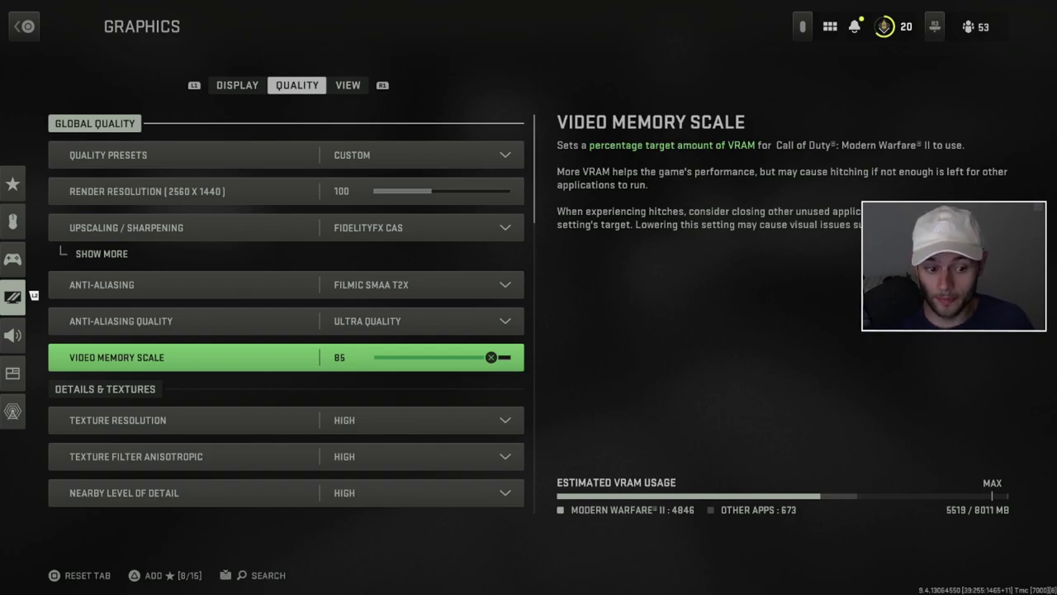
pyautogui.press('Left')
pyautogui.press('Right')
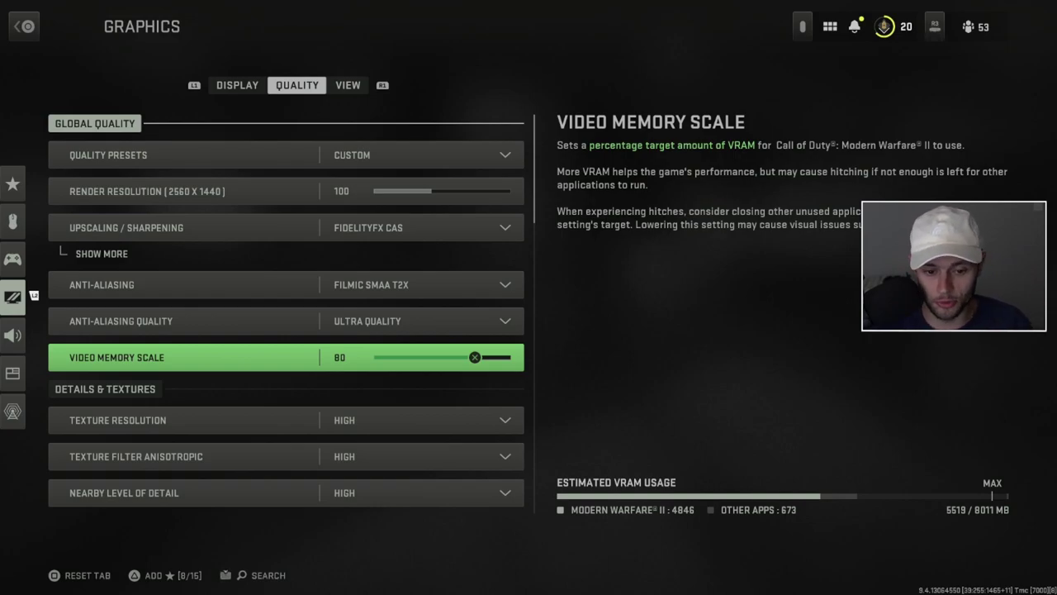
# Check the available Texture Resolution options and keep High selected
pyautogui.press('Down')
pyautogui.press('Return')
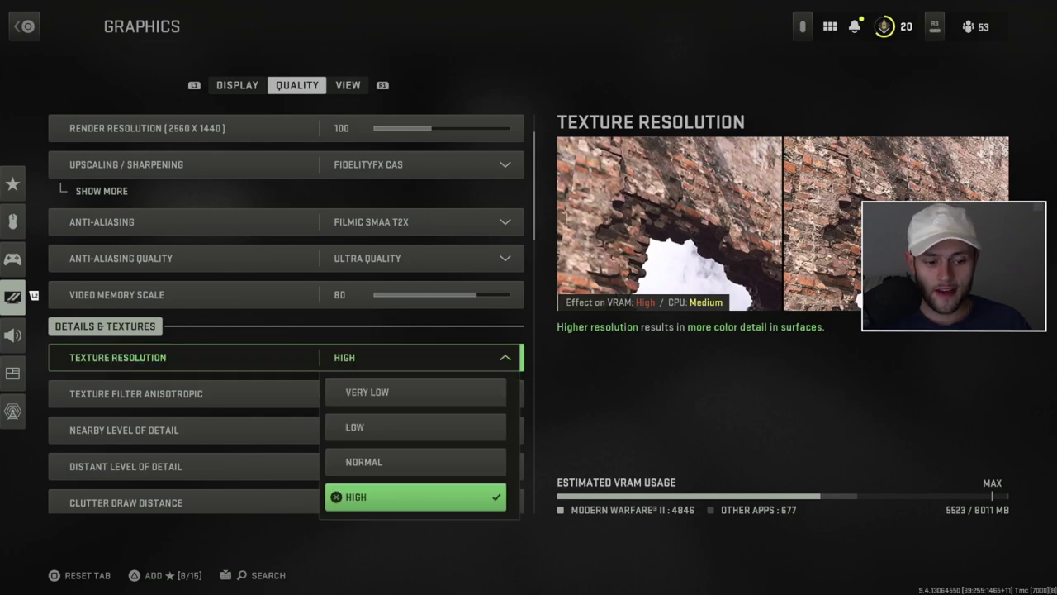
pyautogui.press('Return')
# Examine the Details & Textures settings between Texture Resolution and Bullet Impacts & Sprays, including level of detail and particle quality
pyautogui.press('Down')
pyautogui.press('Down')
pyautogui.press('Down')
pyautogui.press('Down')
pyautogui.press('Down')
pyautogui.press('Down')
pyautogui.press('Down')
pyautogui.press('Up')
pyautogui.press('Up')
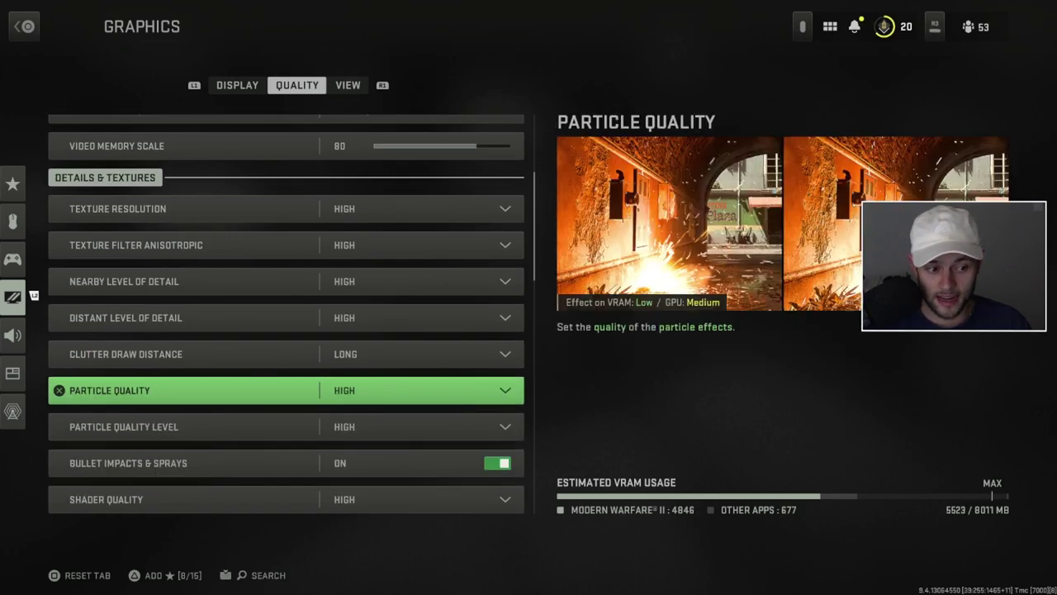
pyautogui.press('Up')
pyautogui.press('Up')
pyautogui.press('Up')
pyautogui.press('Up')
pyautogui.press('Down')
pyautogui.press('Down')
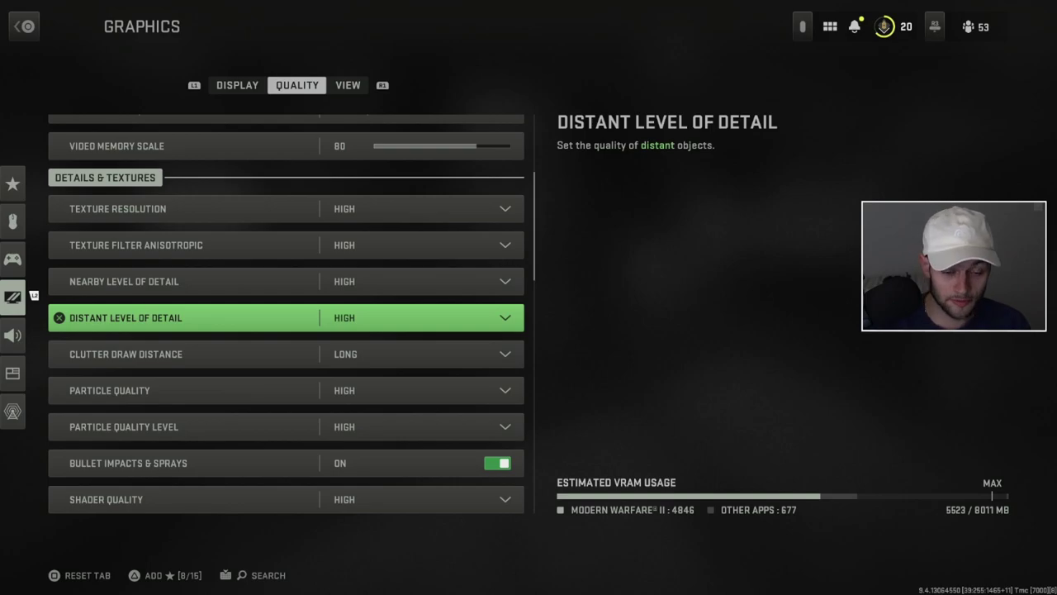
pyautogui.press('Down')
pyautogui.press('Down')
pyautogui.press('Down')
pyautogui.press('Down')
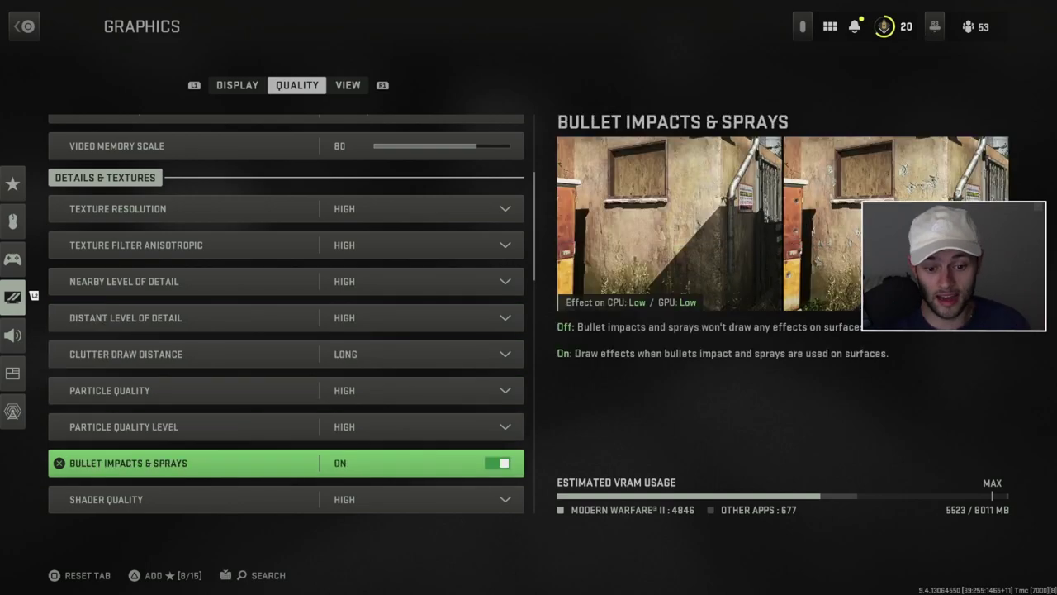
pyautogui.press('Up')
pyautogui.press('Up')
pyautogui.press('Up')
pyautogui.press('Up')
pyautogui.press('Up')
pyautogui.press('Up')
pyautogui.press('Up')
pyautogui.press('Down')
pyautogui.press('Down')
pyautogui.press('Down')
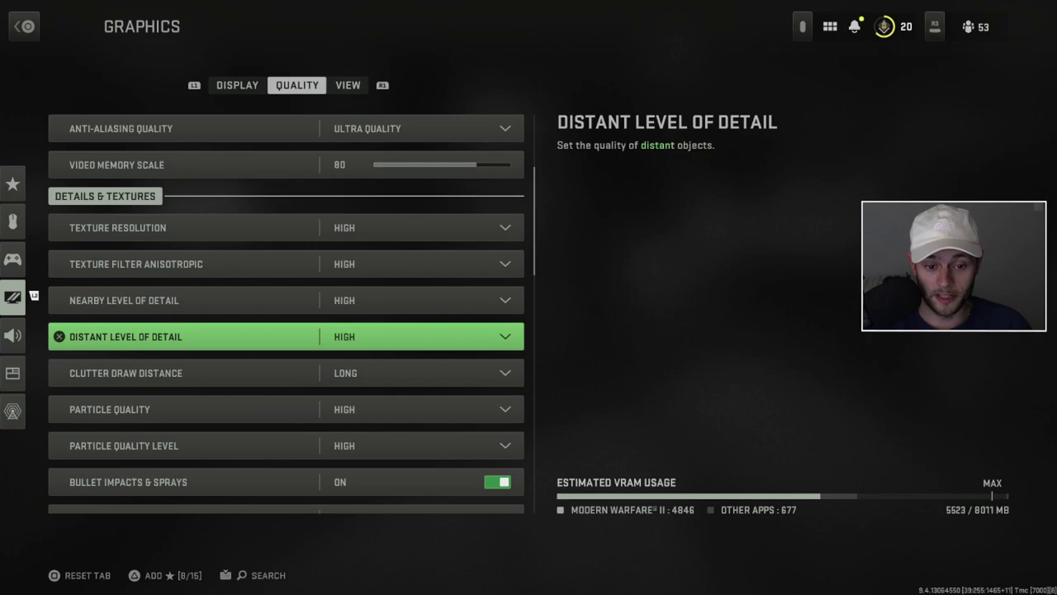
pyautogui.press('Up')
pyautogui.press('Up')
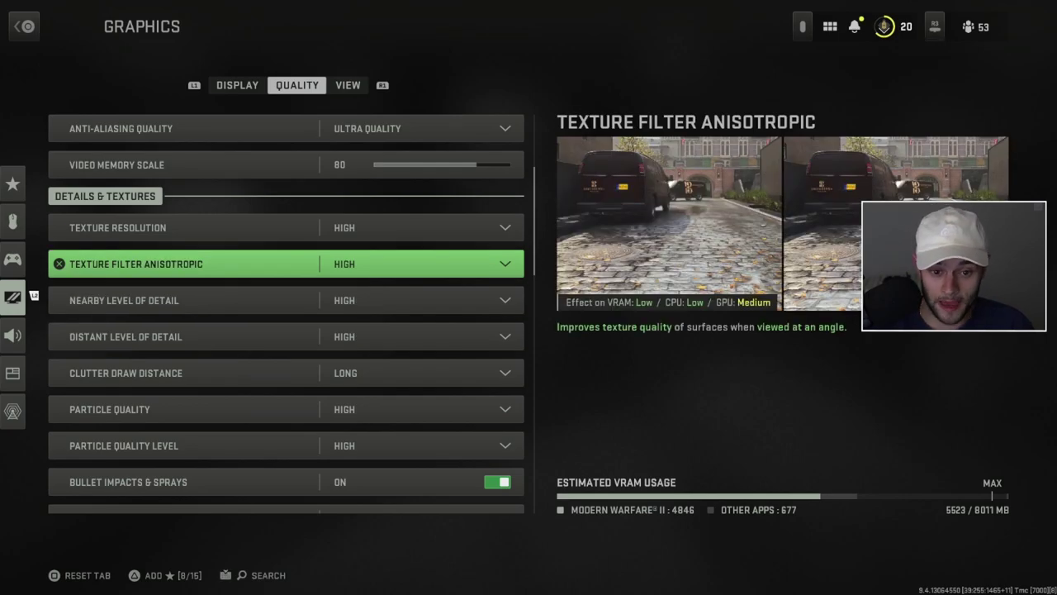
# Preview the Normal option for Texture Resolution to compare its estimated VRAM usage, and leave the setting at High
pyautogui.press('Up')
pyautogui.press('Return')
pyautogui.press('Up')
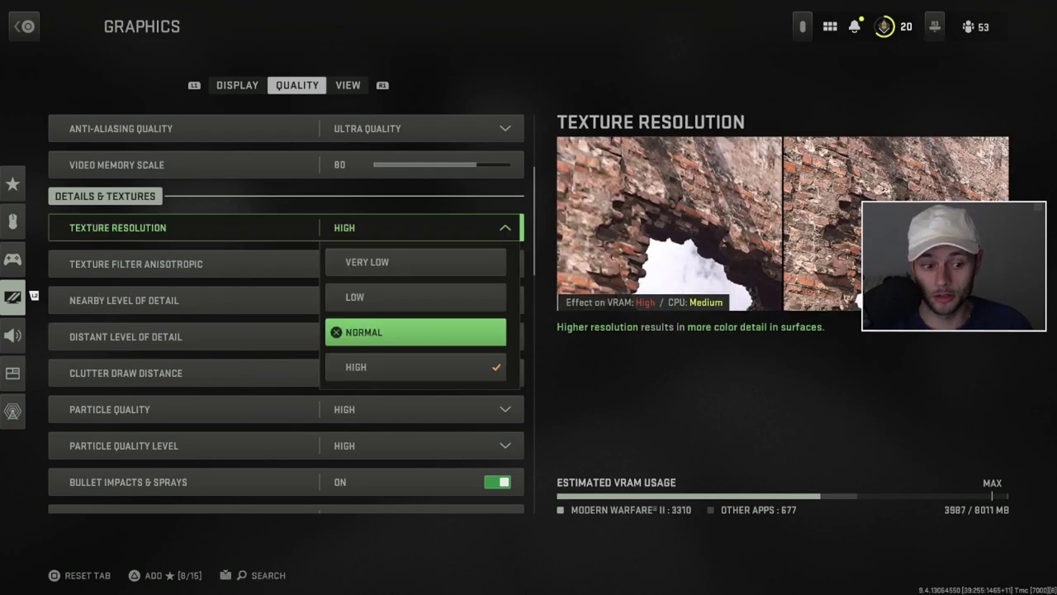
pyautogui.press('Escape')
# Check the available Nearby Level of Detail options and keep High selected
pyautogui.press('Down')
pyautogui.press('Down')
pyautogui.press('Return')
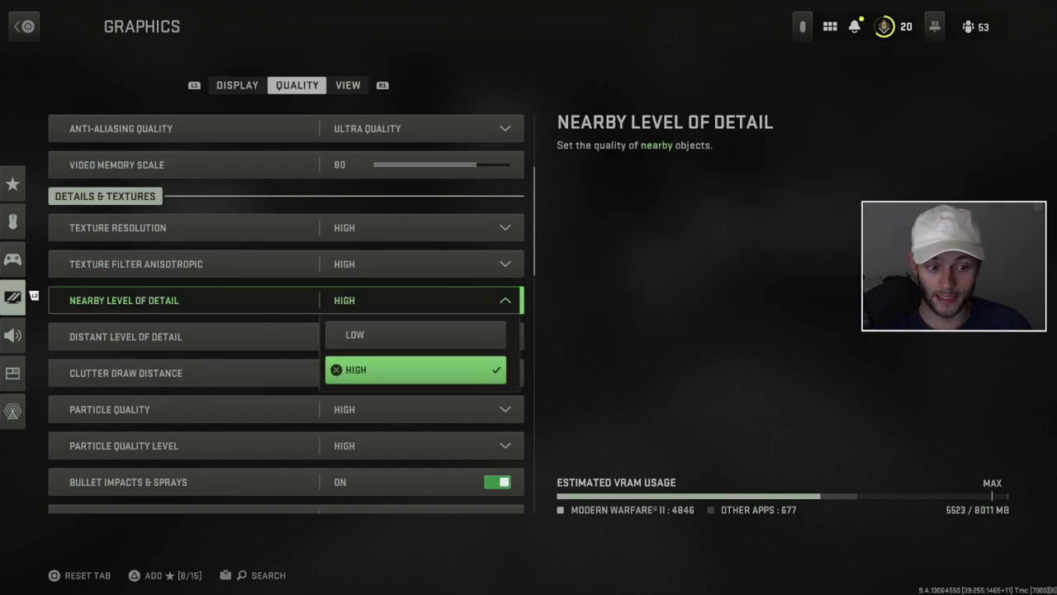
pyautogui.press('Escape')
# Compare the estimated VRAM usage of Texture Resolution at Normal with that at High
pyautogui.press('Up')
pyautogui.press('Up')
pyautogui.press('Return')
pyautogui.press('Up')
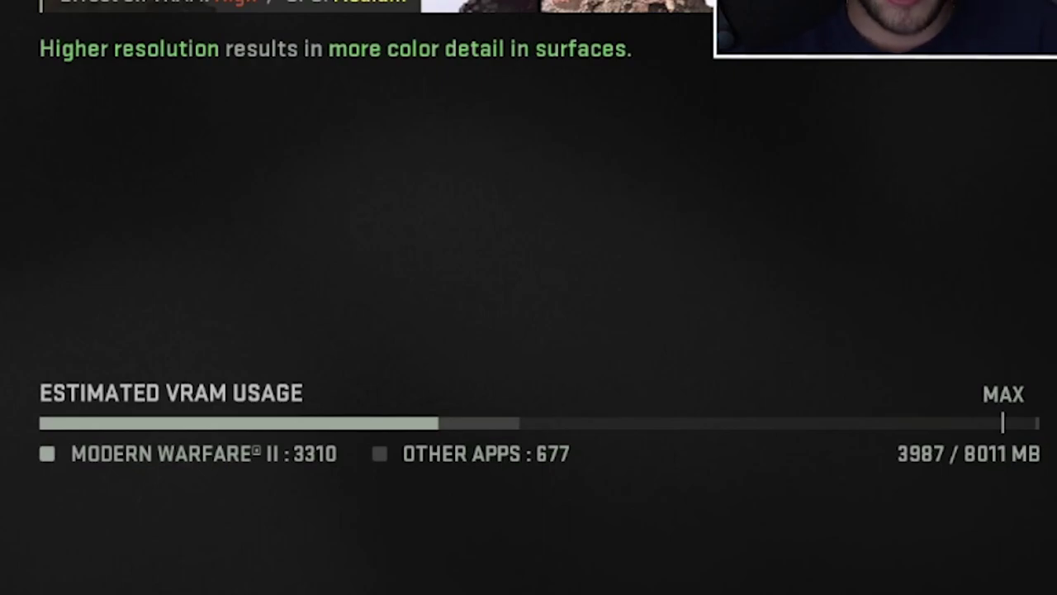
pyautogui.press('Return')
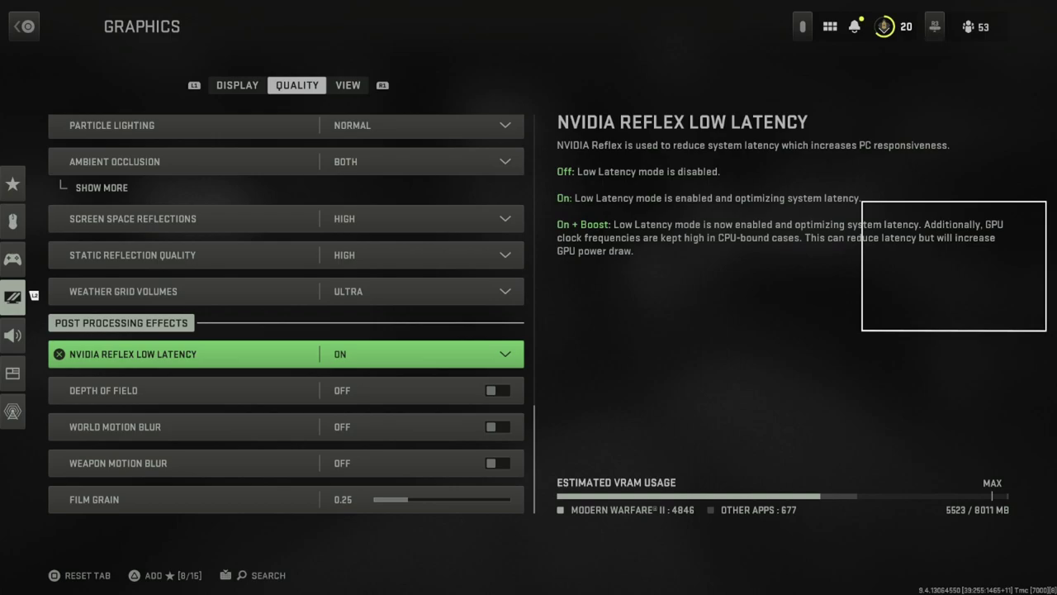
# Examine the Depth of Field, World Motion Blur and Weapon Motion Blur settings under Post Processing Effects
pyautogui.click(103, 390)
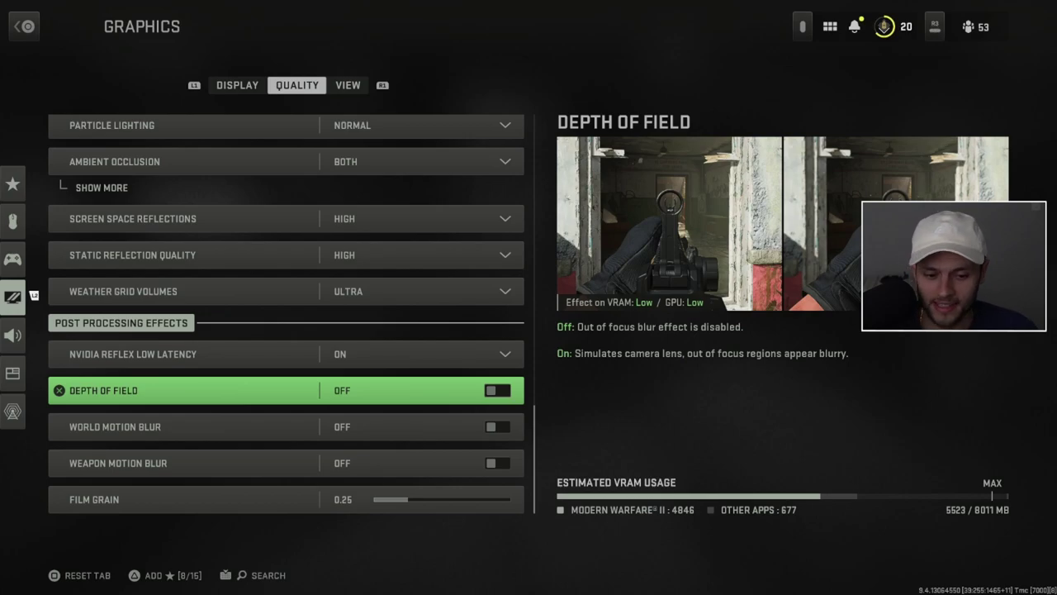
pyautogui.press('Down')
pyautogui.press('Down')
pyautogui.press('Up')
pyautogui.press('Up')
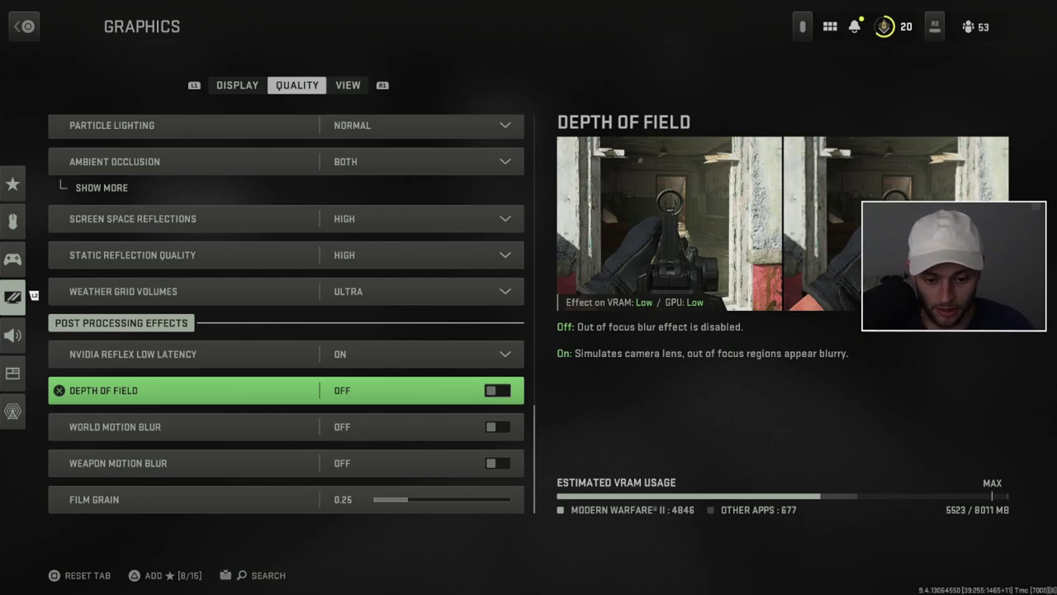
pyautogui.press('Down')
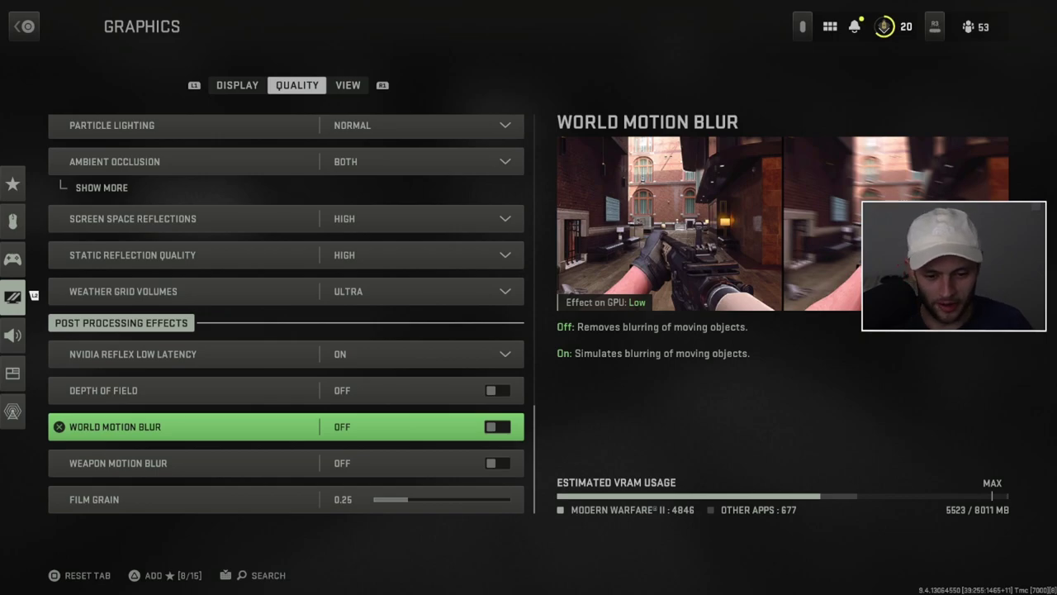
pyautogui.press('Down')
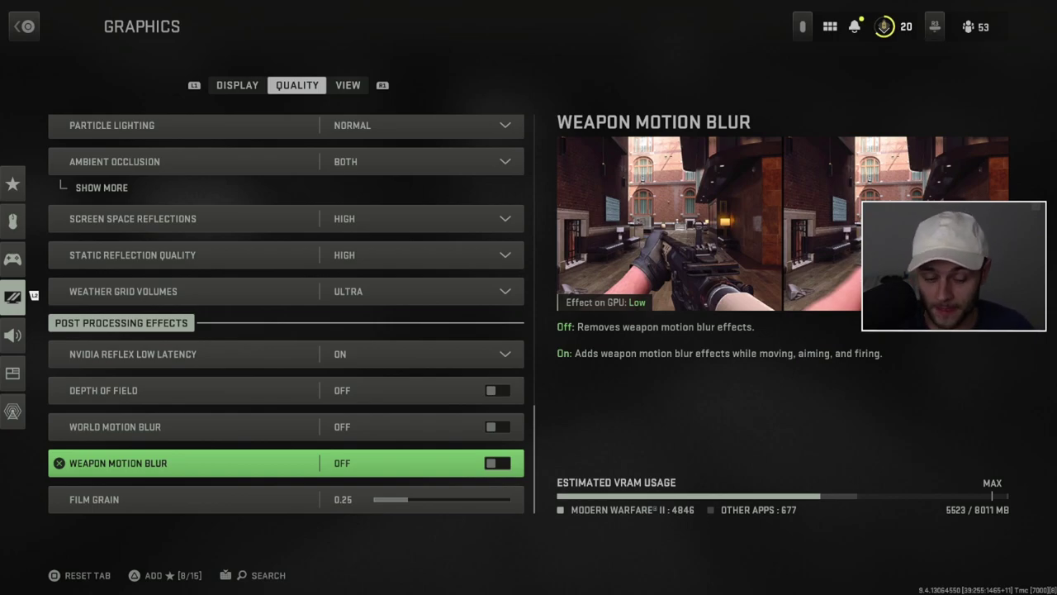
pyautogui.press('Up')
pyautogui.press('Down')
pyautogui.press('Up')
pyautogui.press('Up')
pyautogui.press('Down')
pyautogui.press('Down')
pyautogui.press('Up')
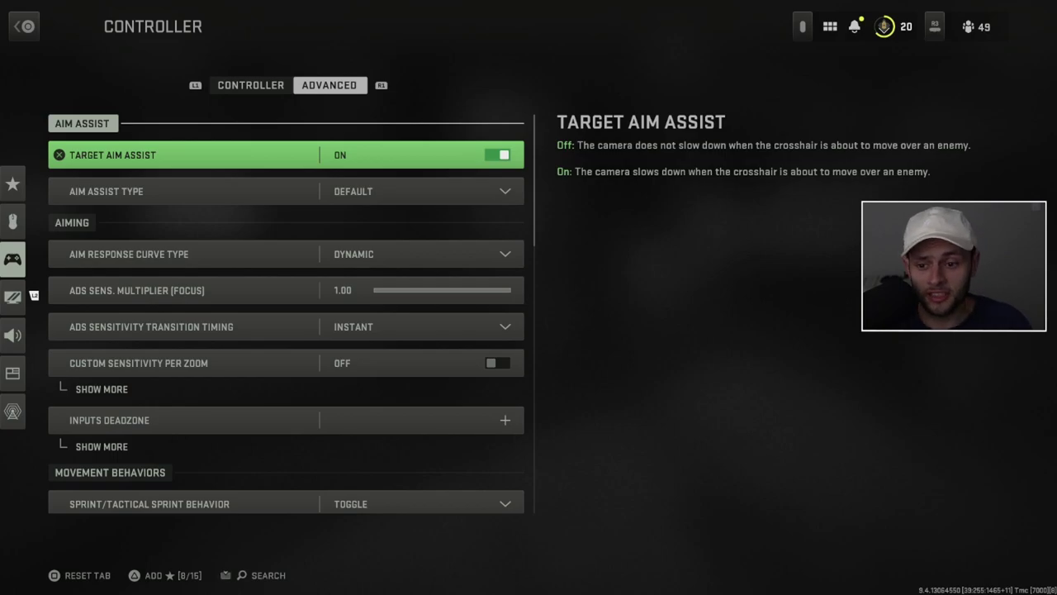
# Check the available Aim Assist Type options in the advanced controller settings and keep Default selected
pyautogui.press('Down')
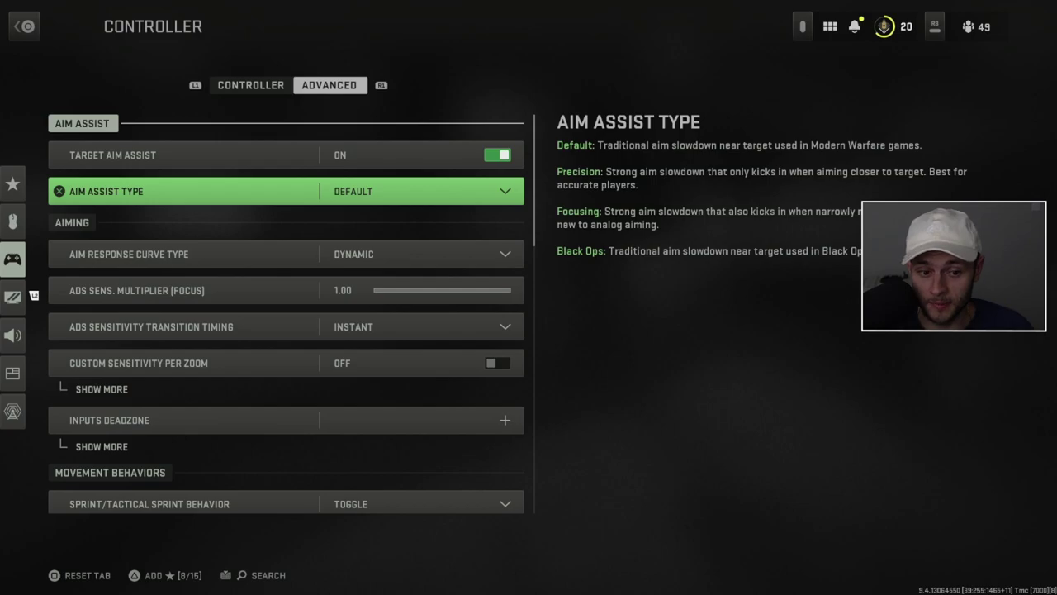
pyautogui.press('Return')
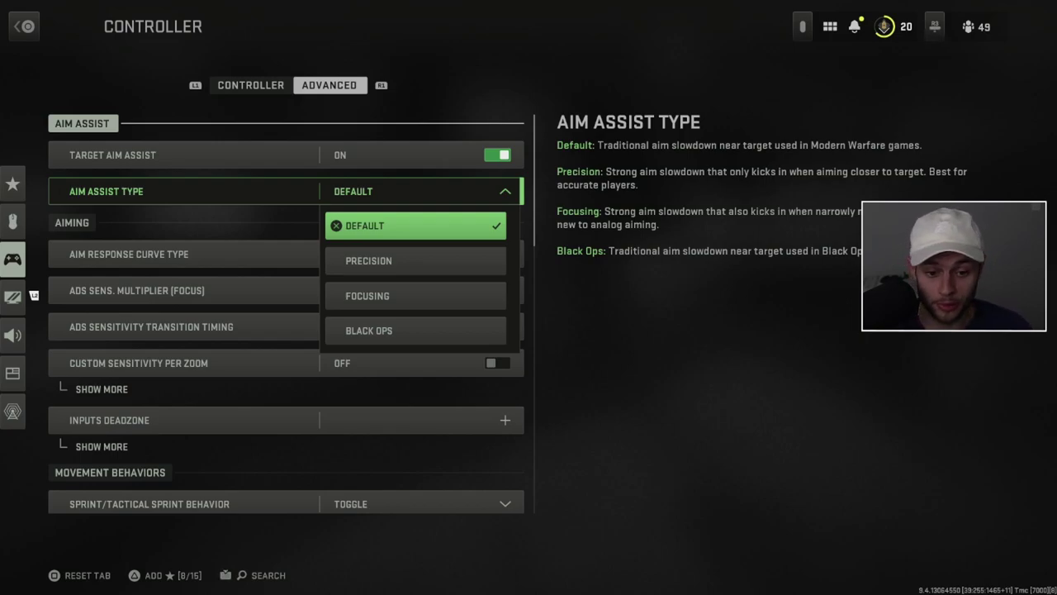
pyautogui.press('Escape')
# Check the available Aim Response Curve Type options and keep Dynamic selected
pyautogui.press('Down')
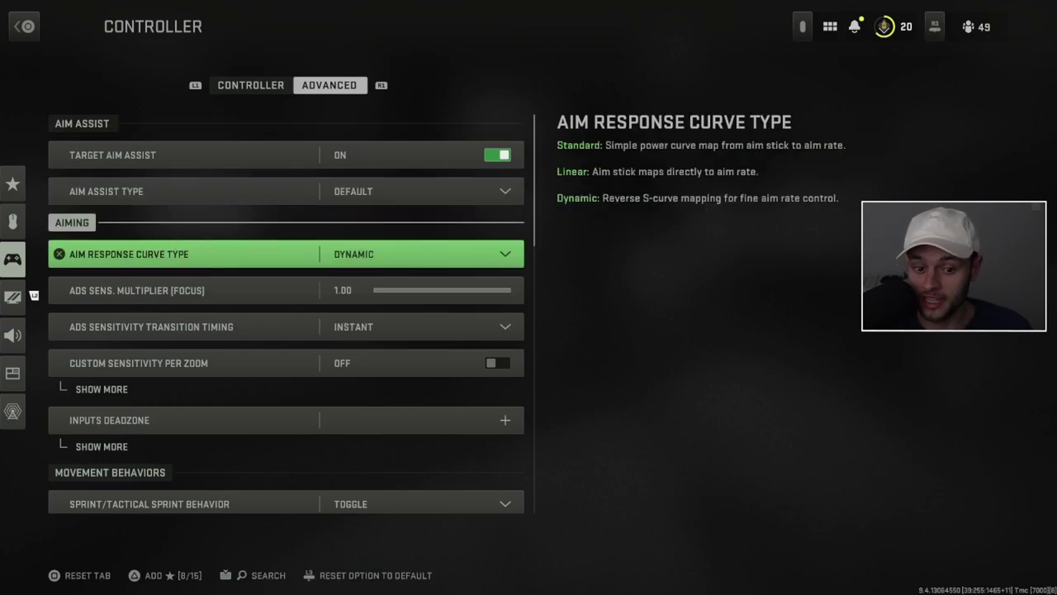
pyautogui.press('Return')
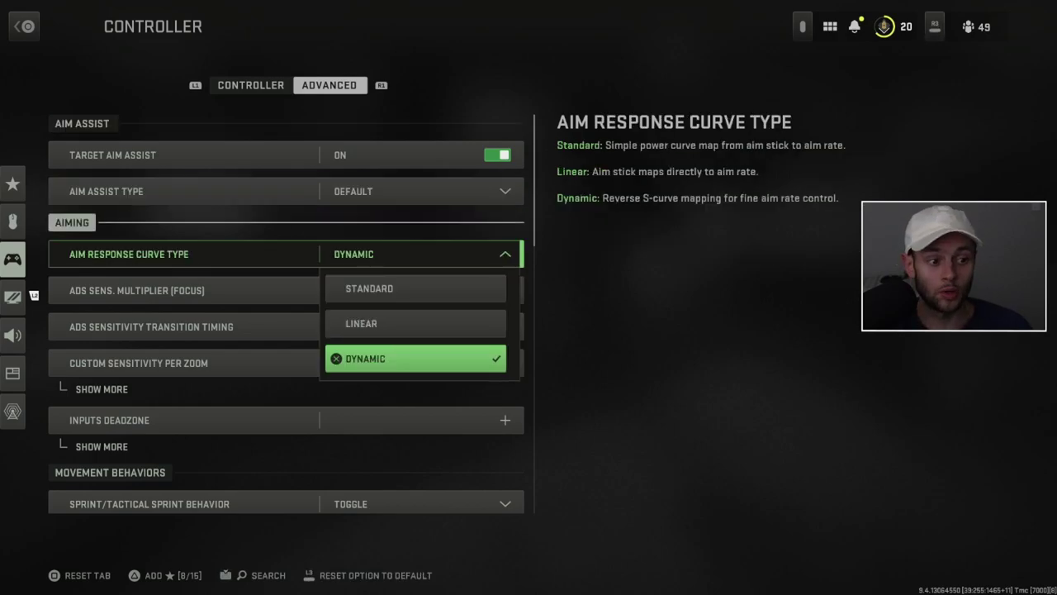
pyautogui.press('Escape')
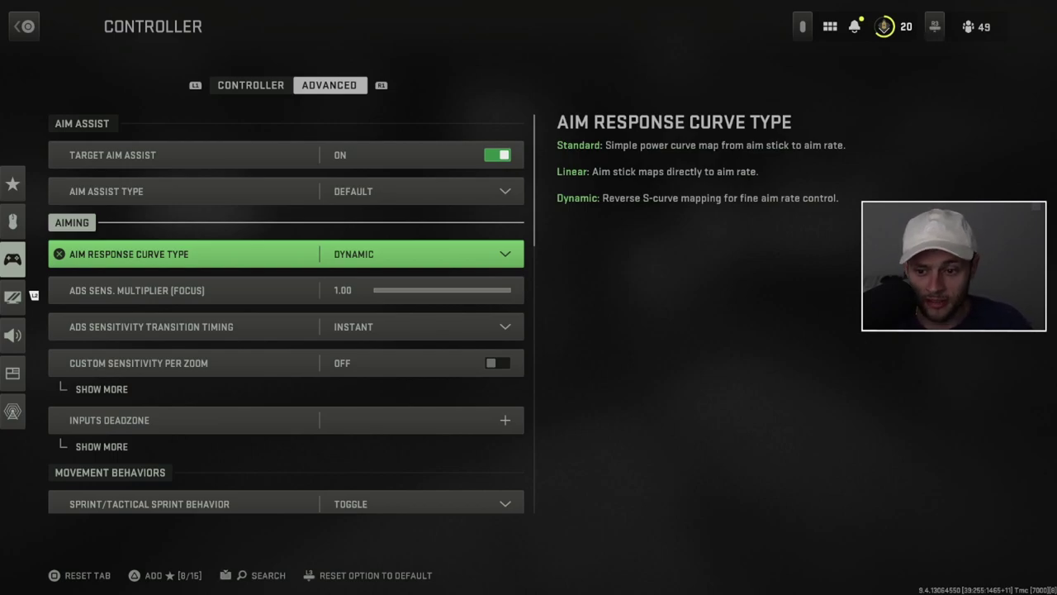
# Switch the Aim Response Curve Type to Standard and back to Dynamic
pyautogui.press('Return')
pyautogui.press('Up')
pyautogui.press('Up')
pyautogui.press('Return')
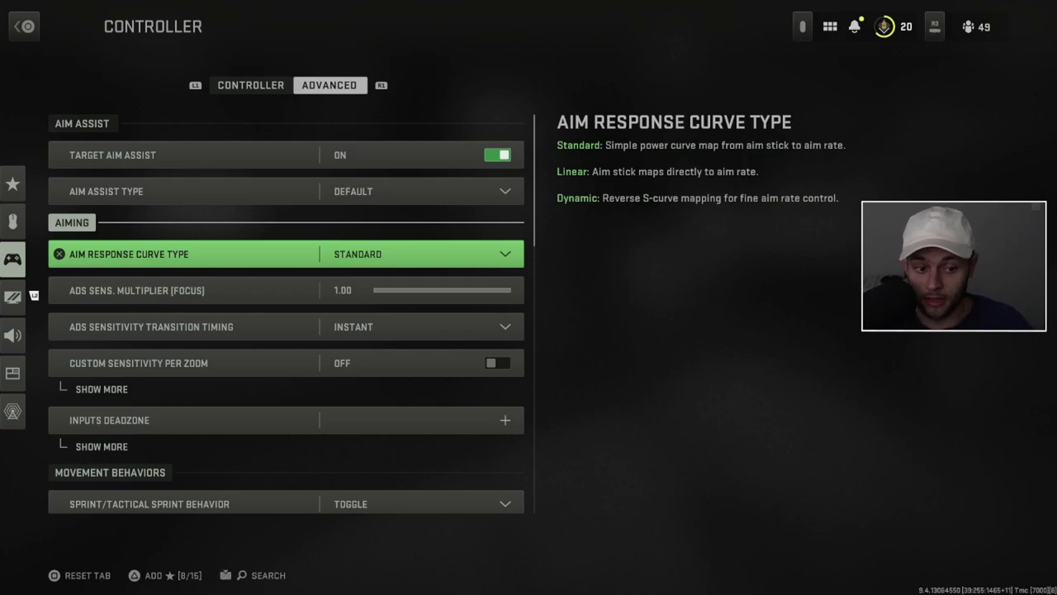
pyautogui.press('Return')
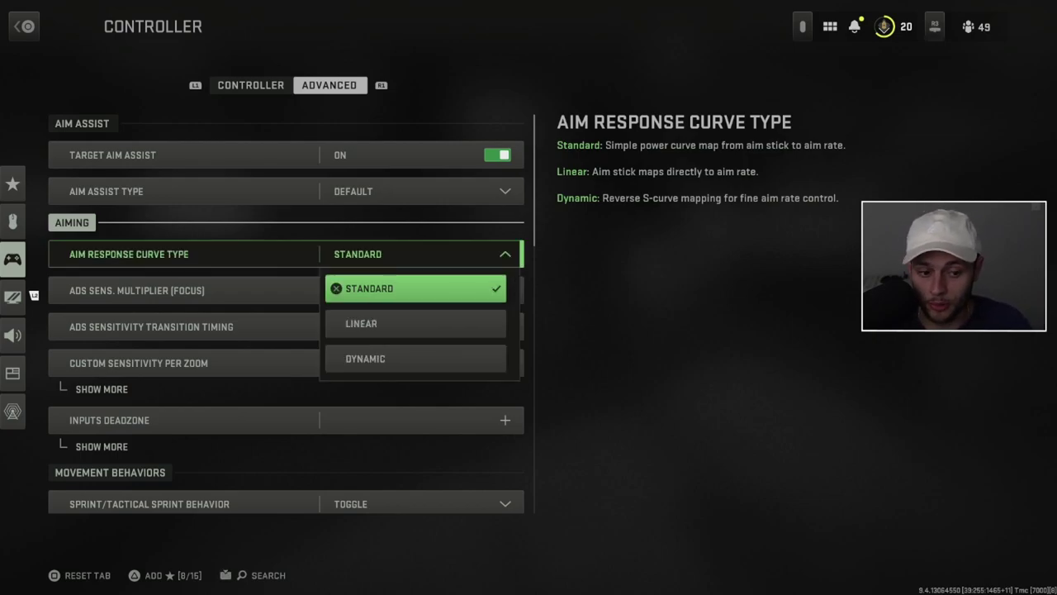
pyautogui.press('Down')
pyautogui.press('Down')
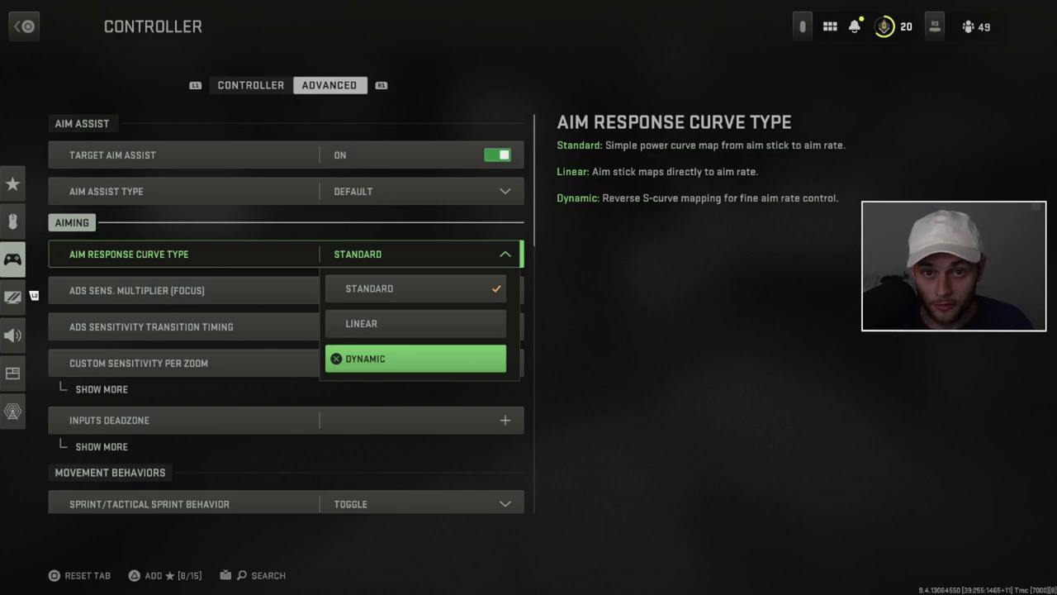
pyautogui.press('Return')
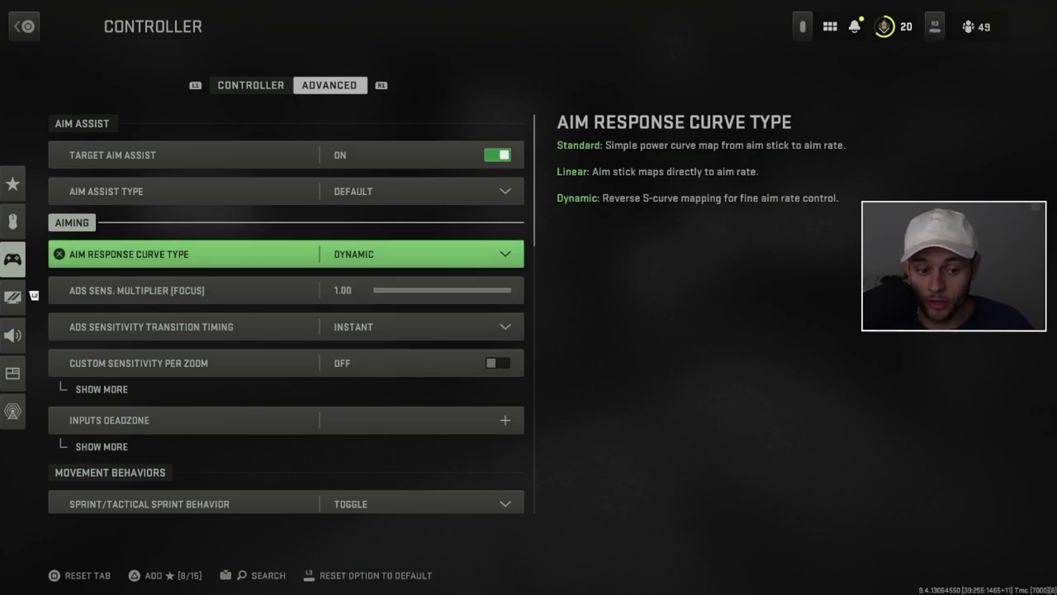
# Review the Standard, Linear and Dynamic choices for the aim response curve again, leaving it on Dynamic
pyautogui.press('Return')
pyautogui.press('Up')
pyautogui.press('Up')
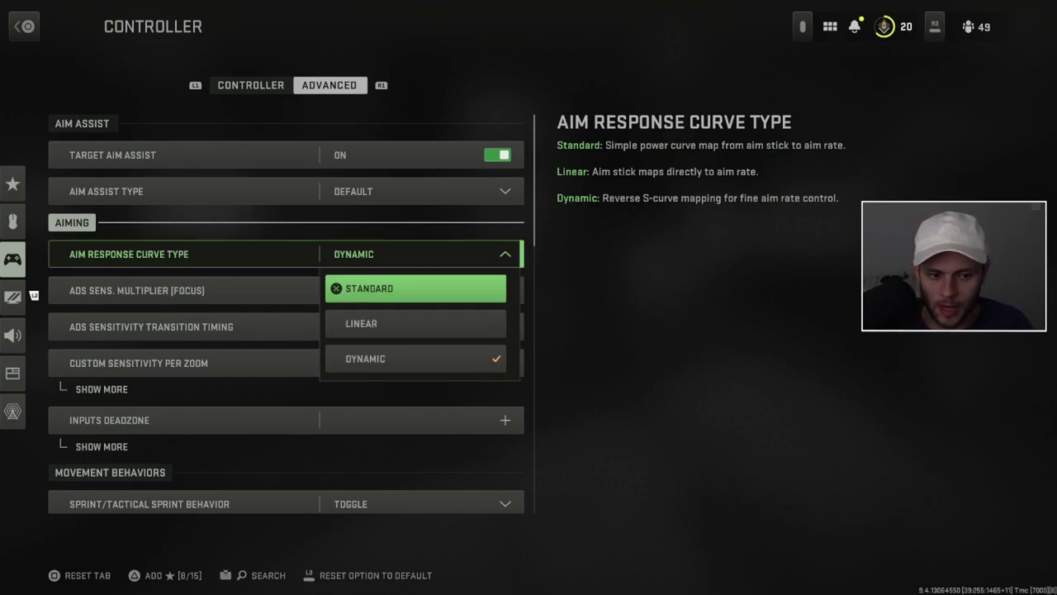
pyautogui.press('Down')
pyautogui.press('Down')
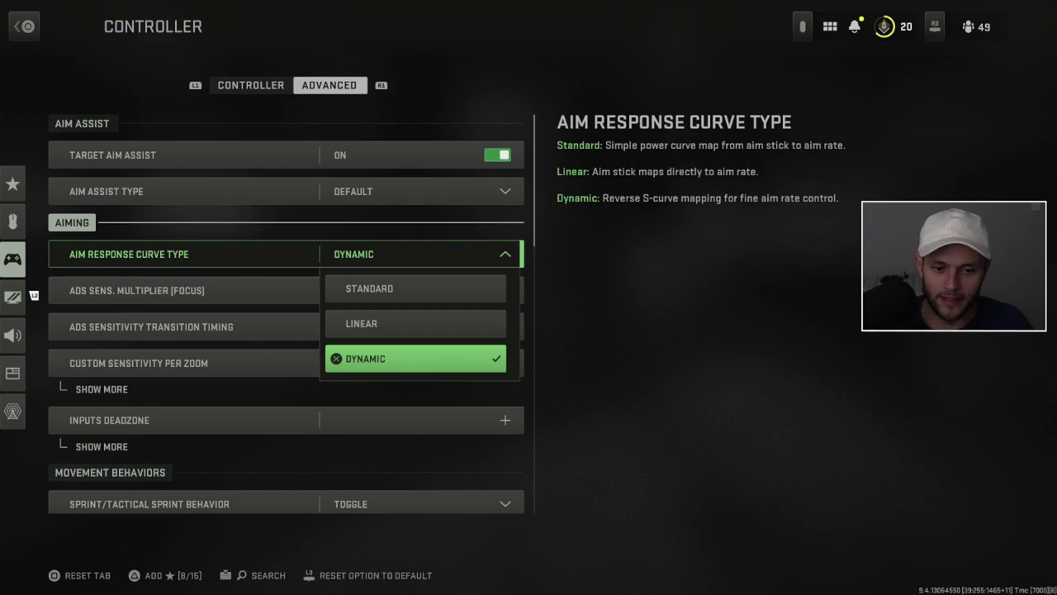
pyautogui.press('Return')
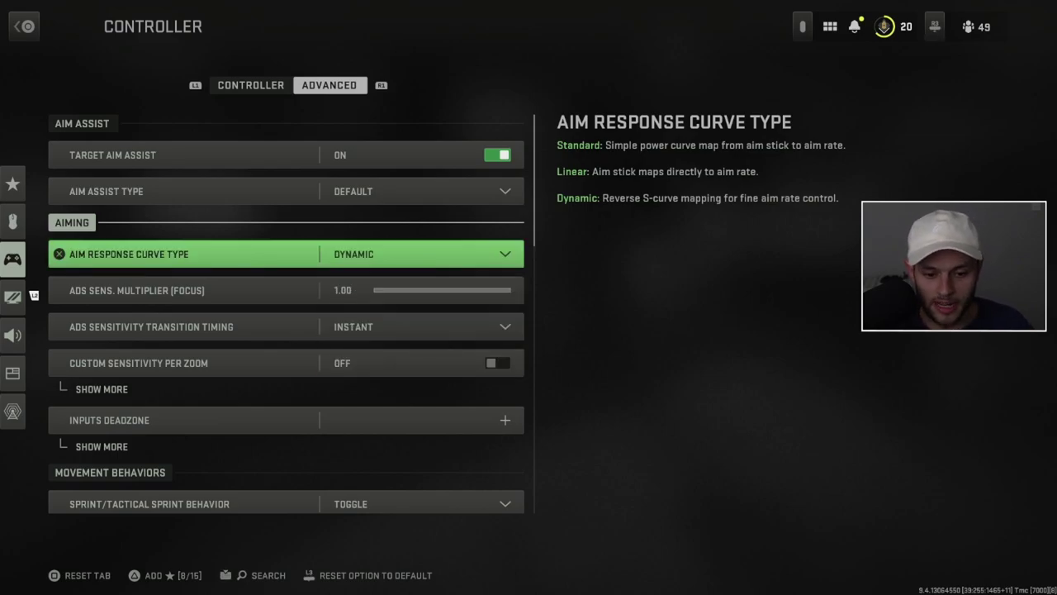
# Expand the Inputs Deadzone settings, examine the minimum and maximum stick deadzones, and collapse the group again
pyautogui.press('Down')
pyautogui.press('Down')
pyautogui.press('Down')
pyautogui.press('Down')
pyautogui.press('Return')
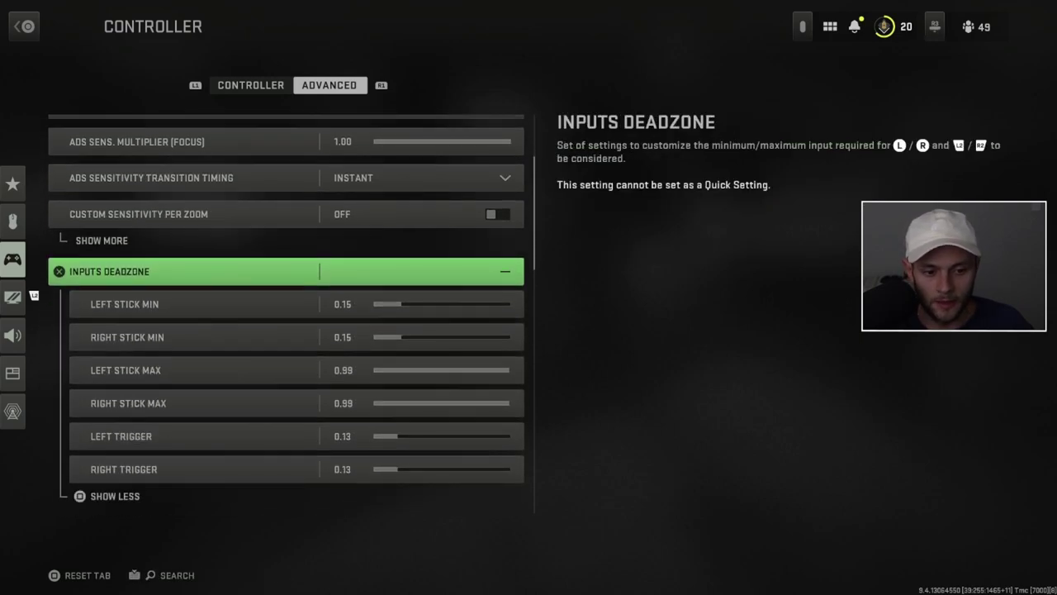
pyautogui.press('Down')
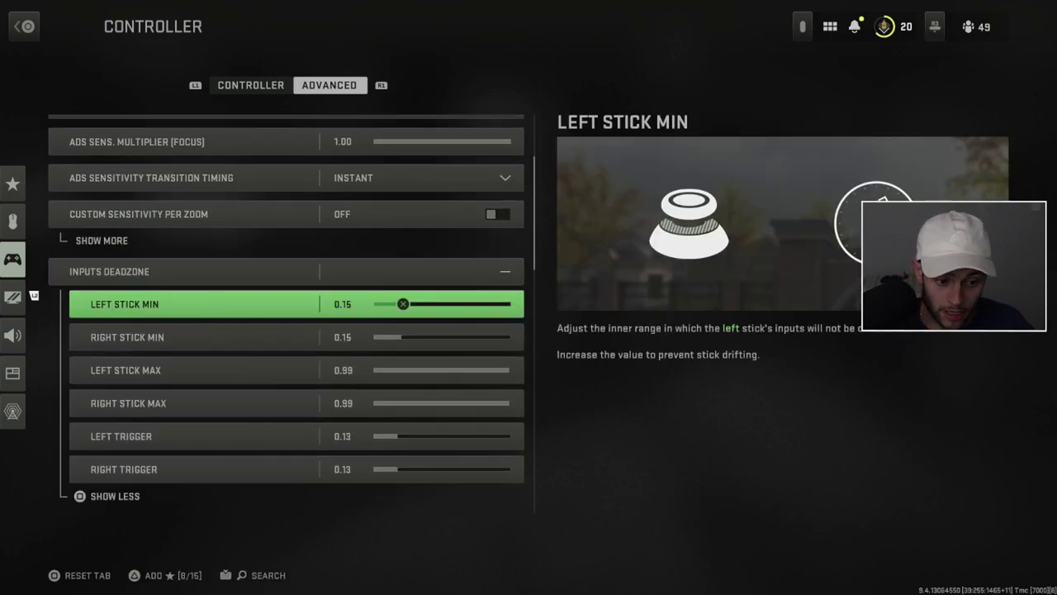
pyautogui.press('Down')
pyautogui.press('Up')
pyautogui.press('Up')
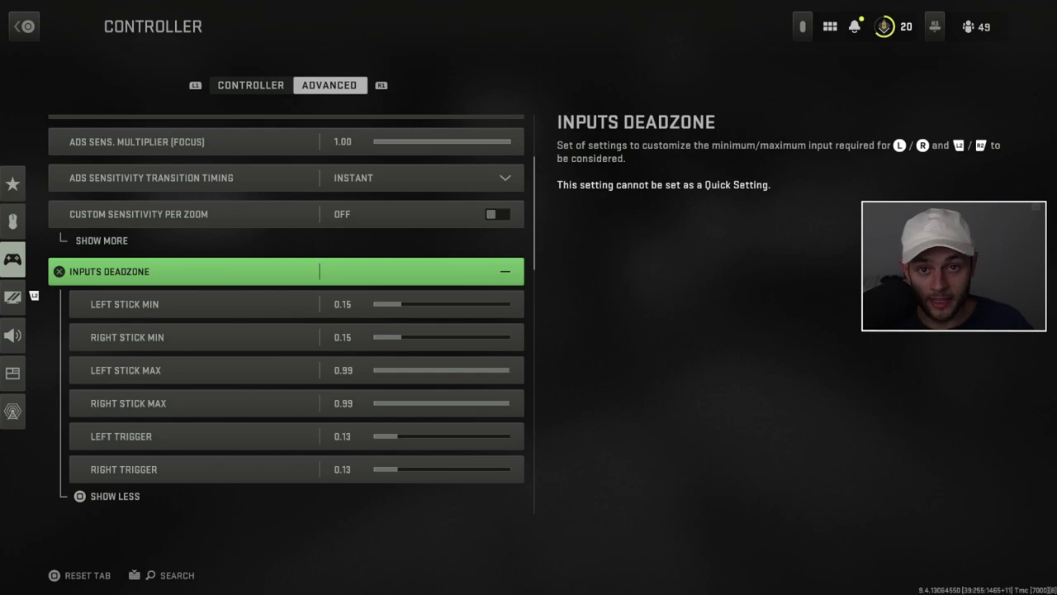
pyautogui.press('Down')
pyautogui.press('Down')
pyautogui.press('Down')
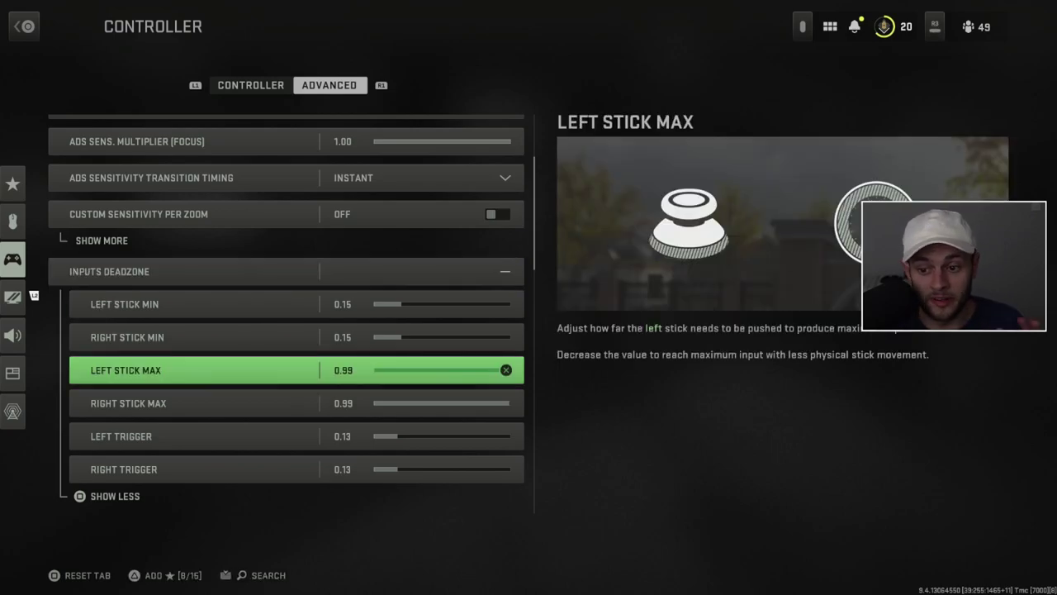
pyautogui.press('Up')
pyautogui.press('Up')
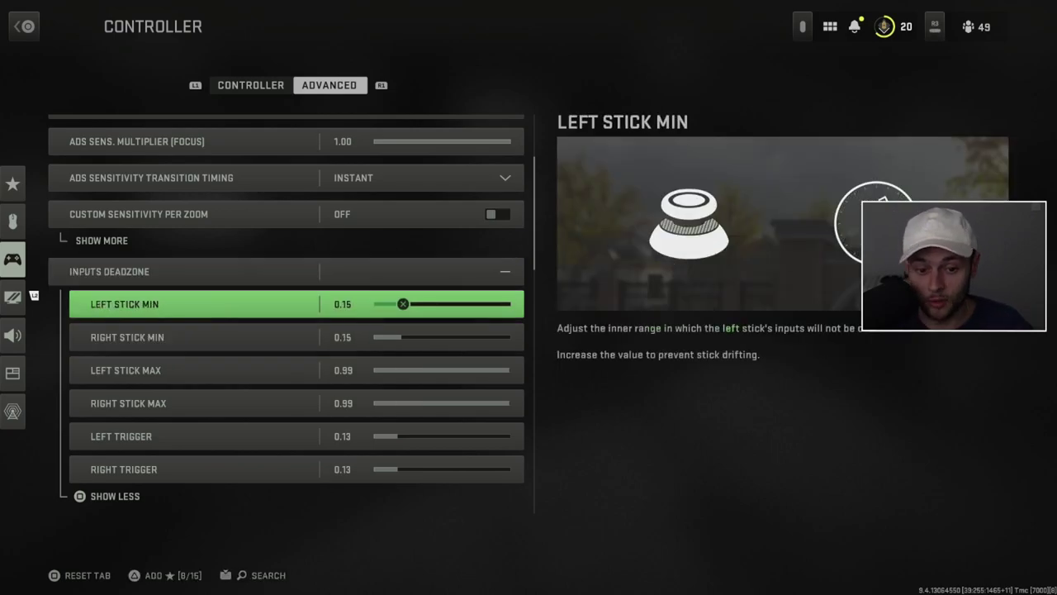
pyautogui.press('Up')
pyautogui.press('Return')
# Examine the Movement Behaviors settings for Sprint/Tactical Sprint Behavior, Auto Move Forward and Tactical Sprint Behavior
pyautogui.press('Down')
pyautogui.press('Down')
pyautogui.press('Down')
pyautogui.press('Down')
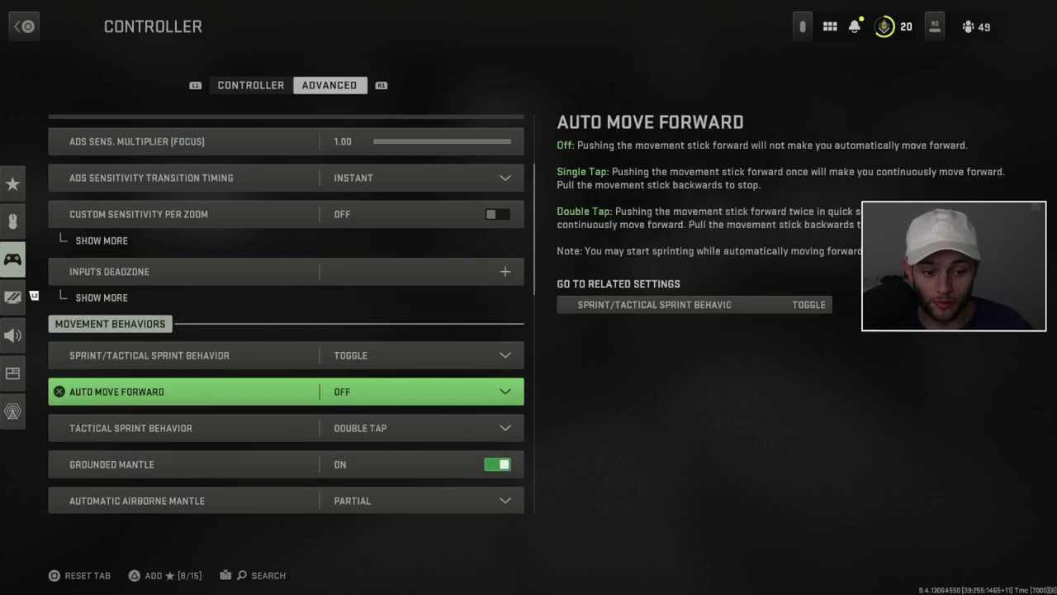
pyautogui.press('Up')
pyautogui.press('Up')
pyautogui.press('Up')
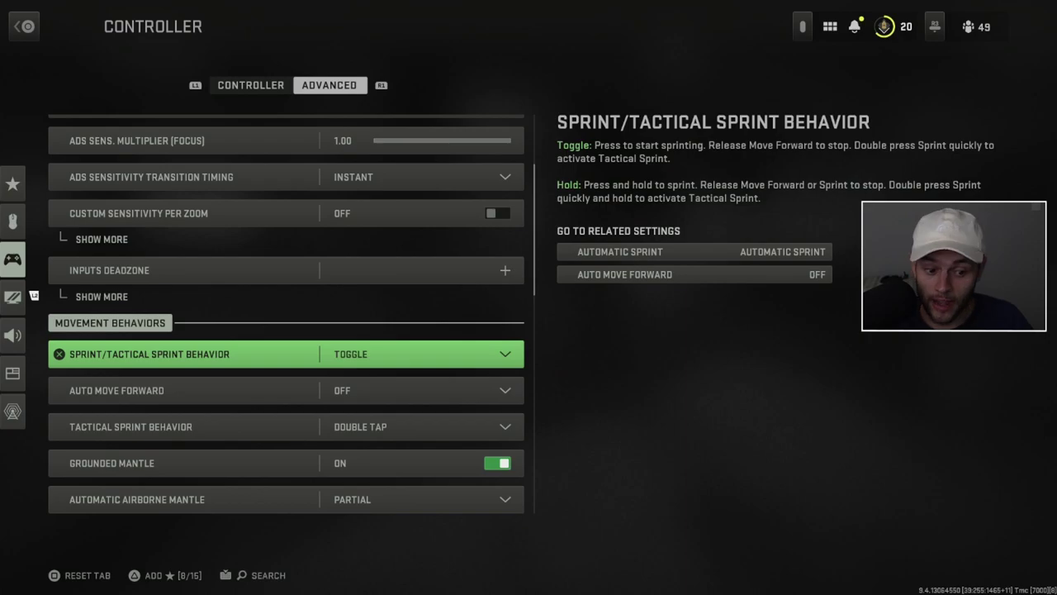
pyautogui.press('Down')
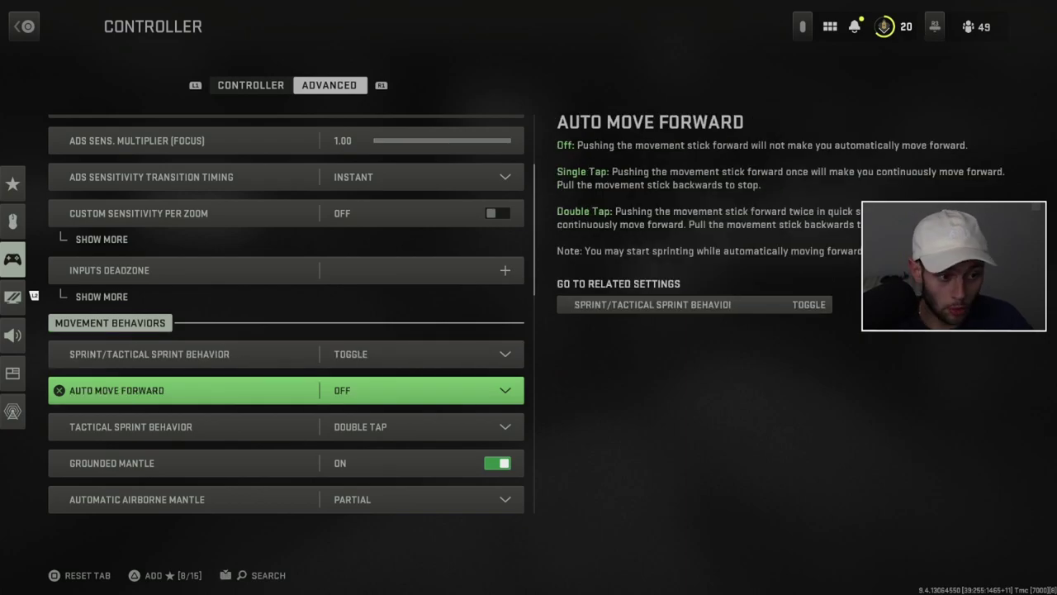
pyautogui.press('Down')
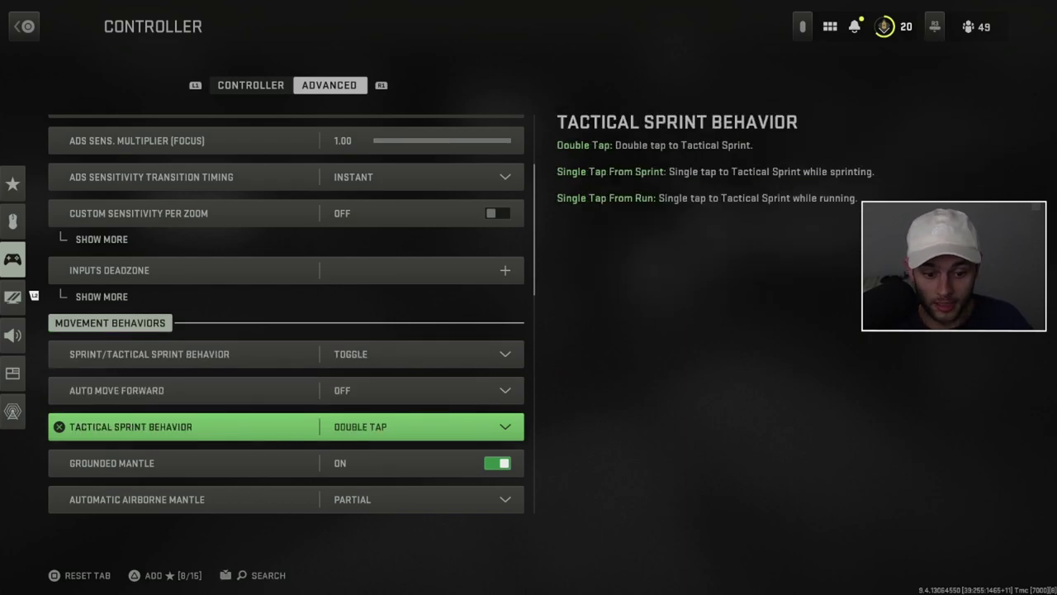
# Turn Grounded Mantle off and back on
pyautogui.press('Down')
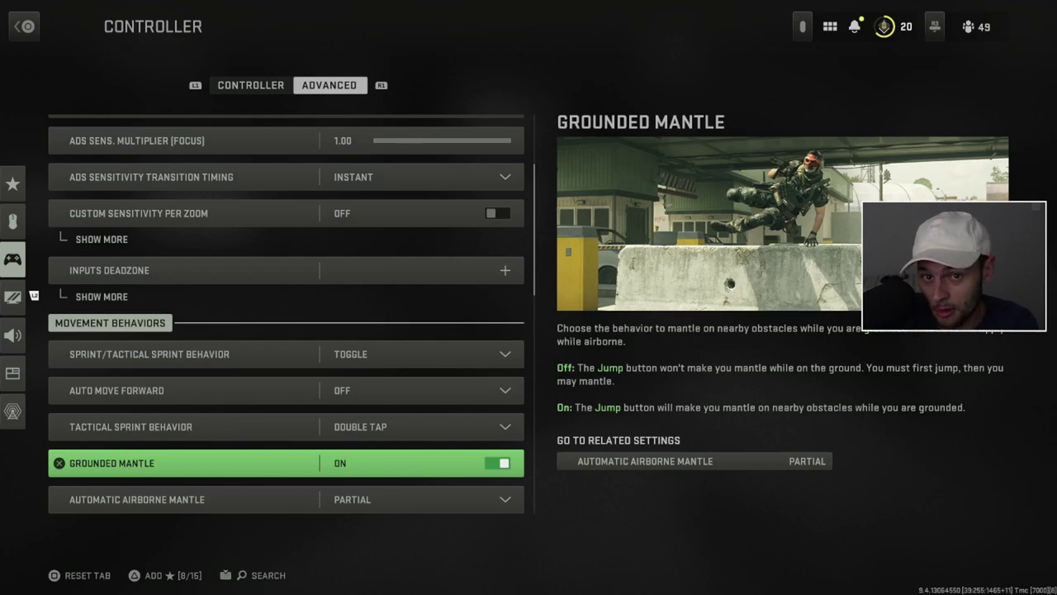
pyautogui.press('Return')
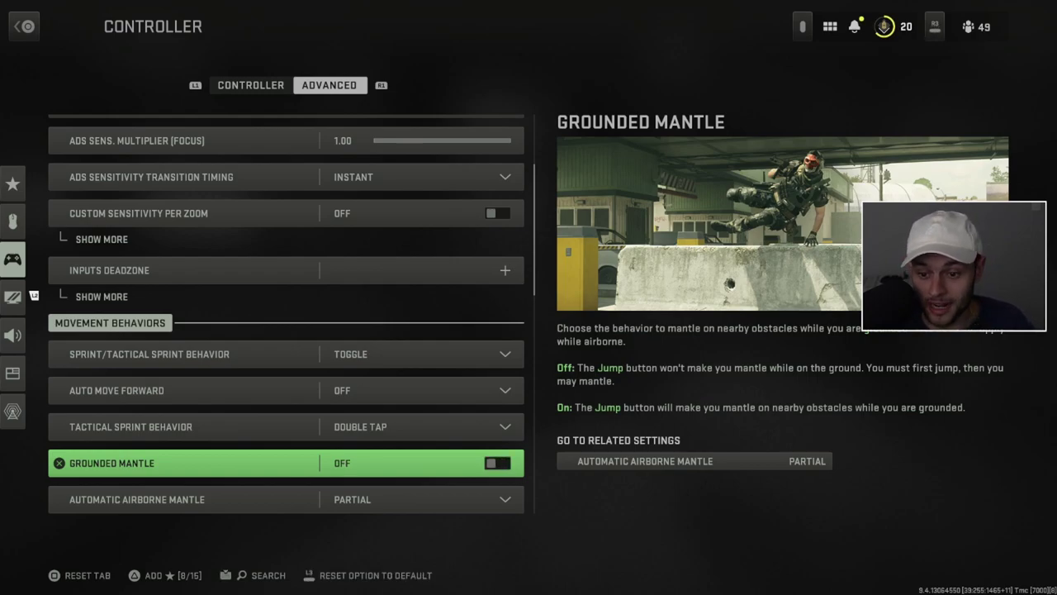
pyautogui.press('Return')
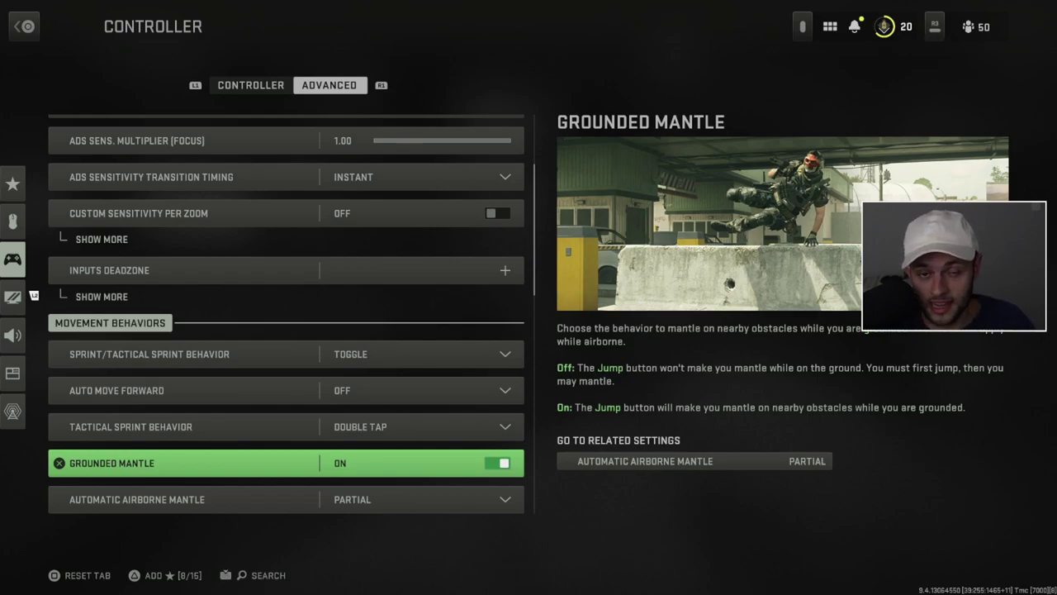
pyautogui.press('Down')
pyautogui.press('Down')
pyautogui.press('Up')
# Examine the basic controller settings from Aiming Input Device and button layout down to Horizontal Stick Sensitivity
pyautogui.press('q')
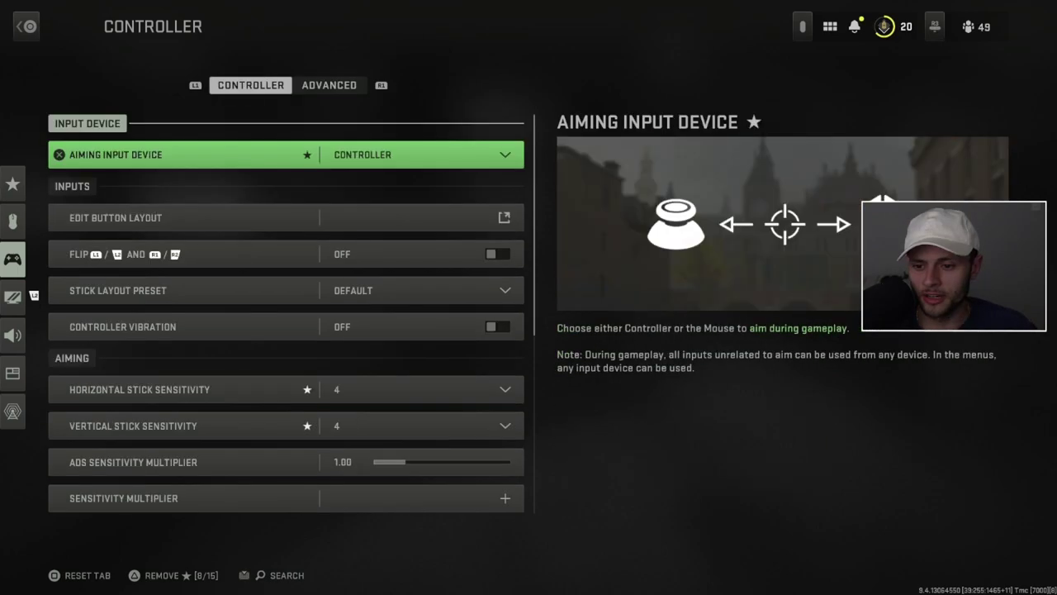
pyautogui.press('Up')
pyautogui.press('Down')
pyautogui.press('Down')
pyautogui.press('Down')
pyautogui.press('Down')
pyautogui.press('Down')
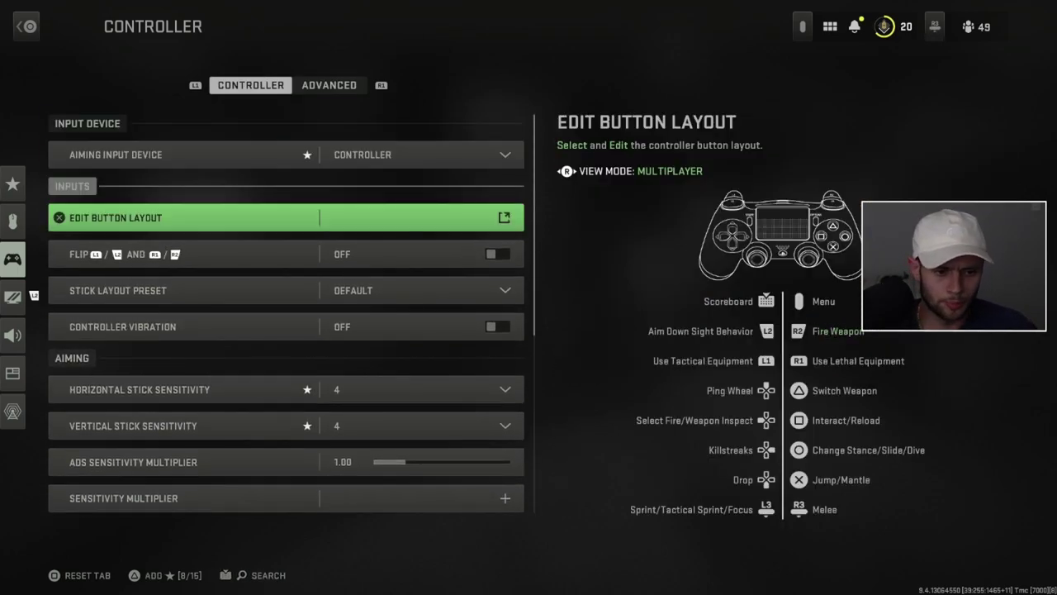
pyautogui.press('Down')
pyautogui.press('Up')
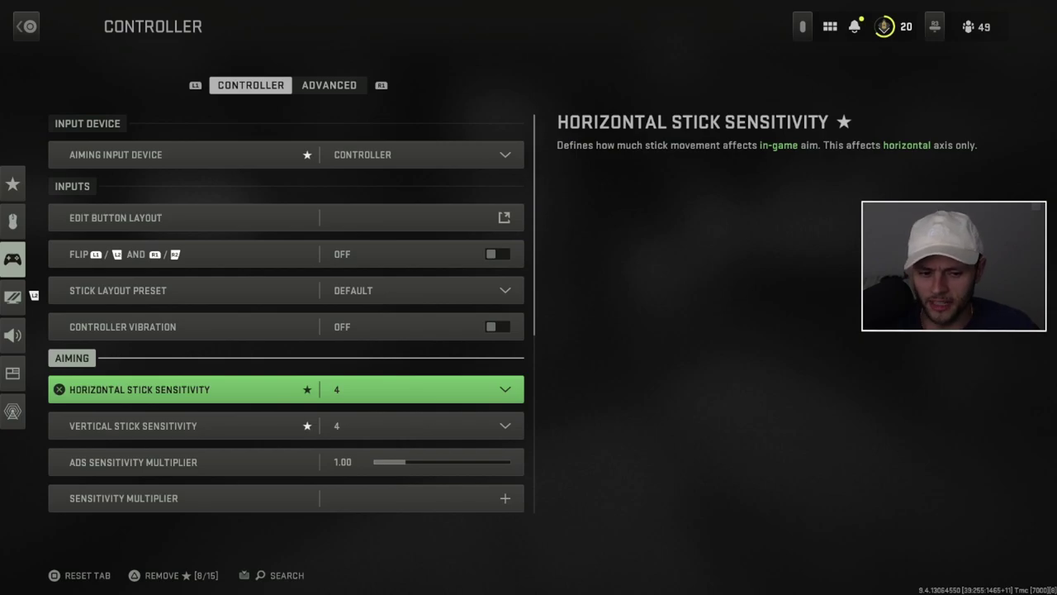
# Examine the Horizontal Stick Sensitivity and Vertical Stick Sensitivity settings in the Aiming group
pyautogui.press('Return')
pyautogui.press('Escape')
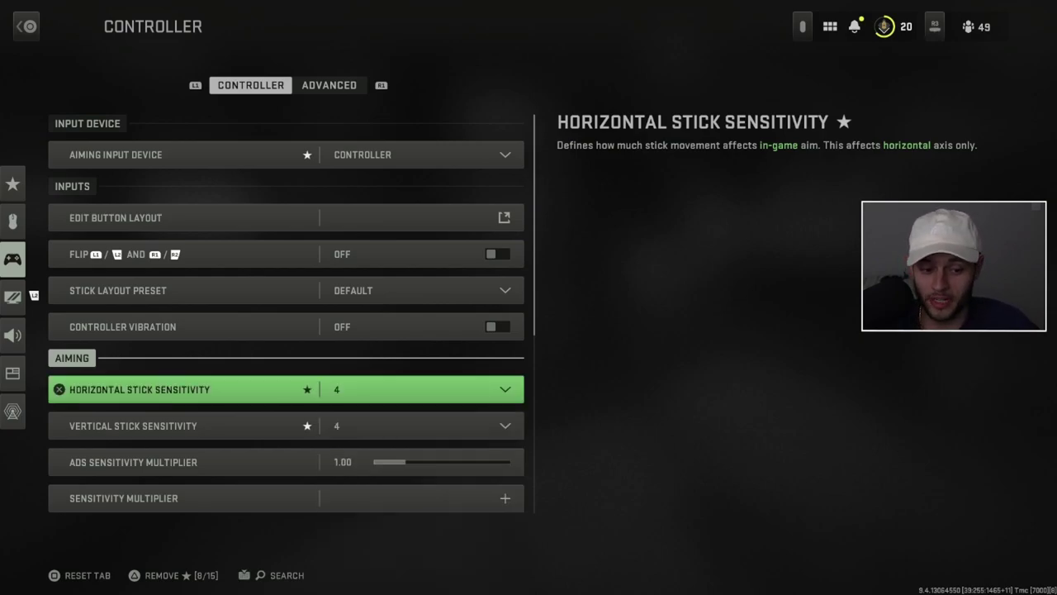
pyautogui.press('Down')
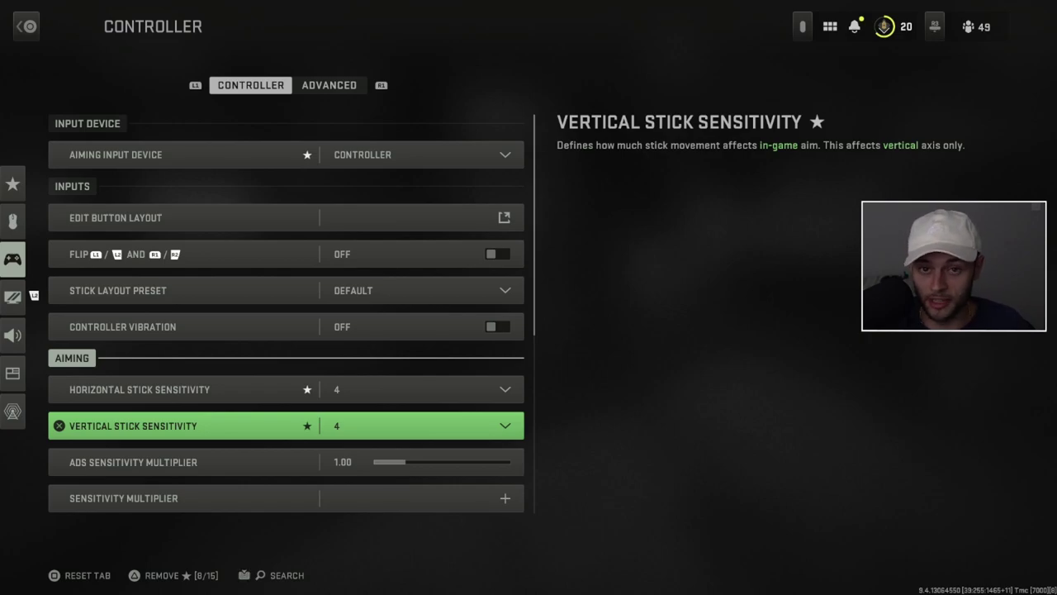
pyautogui.press('Escape')
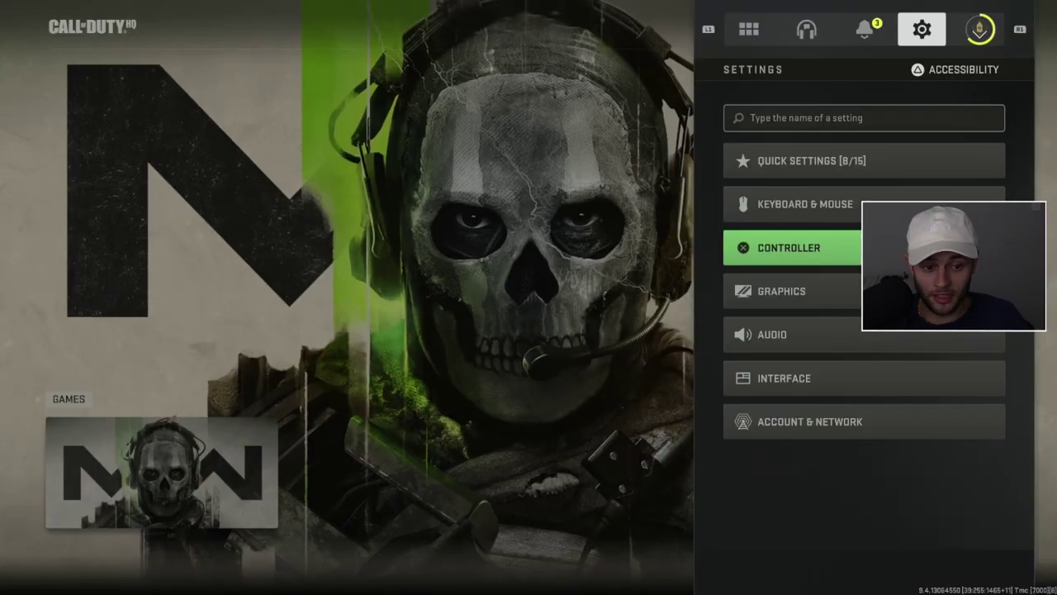
pyautogui.press('Down')
pyautogui.press('Return')
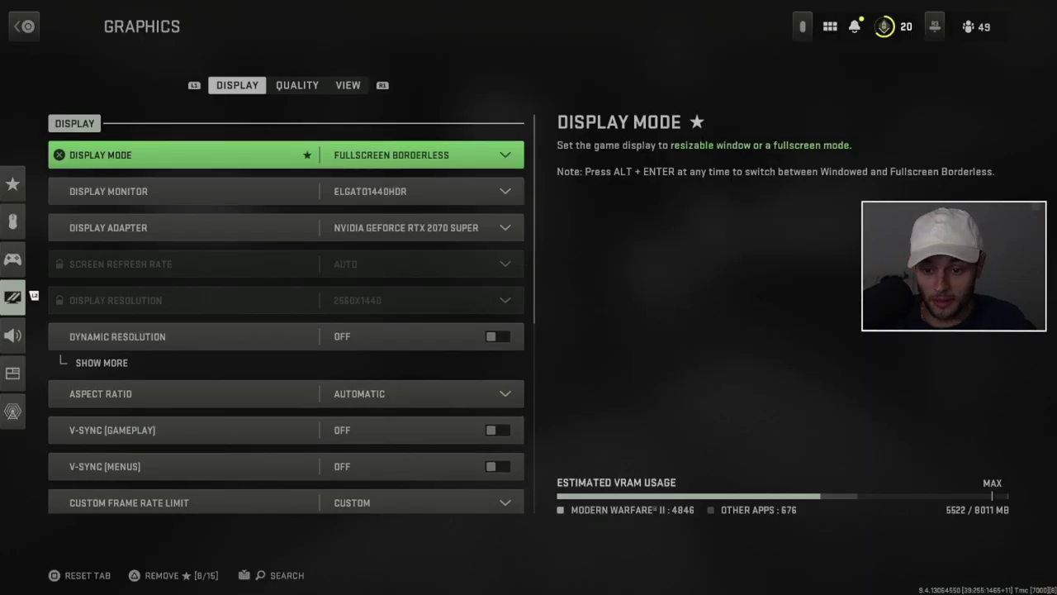
pyautogui.press('Escape')
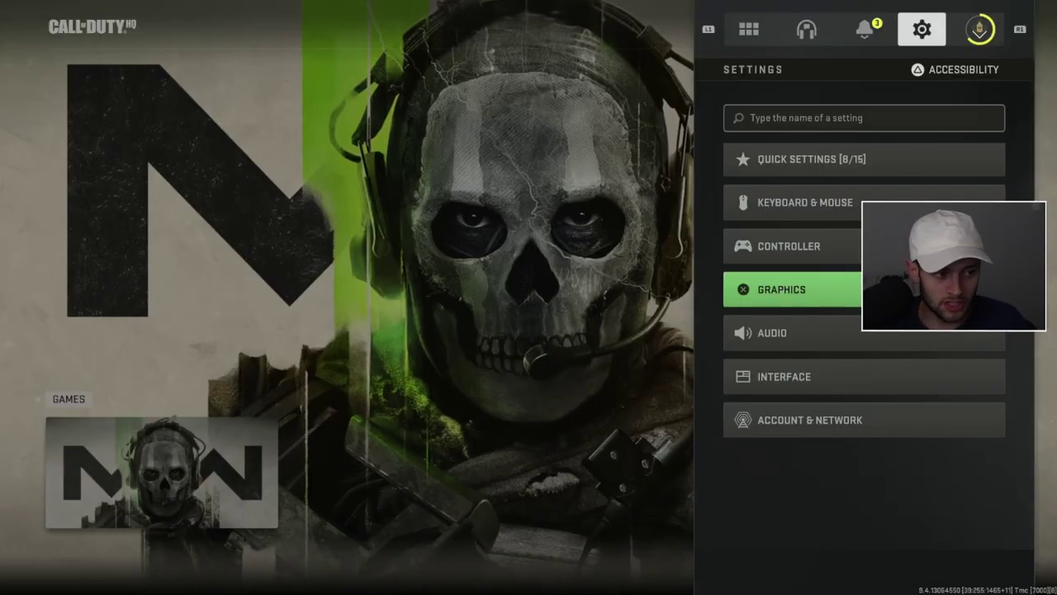
pyautogui.press('Up')
pyautogui.press('Up')
pyautogui.press('Return')
pyautogui.press('Down')
pyautogui.press('Escape')
pyautogui.press('Down')
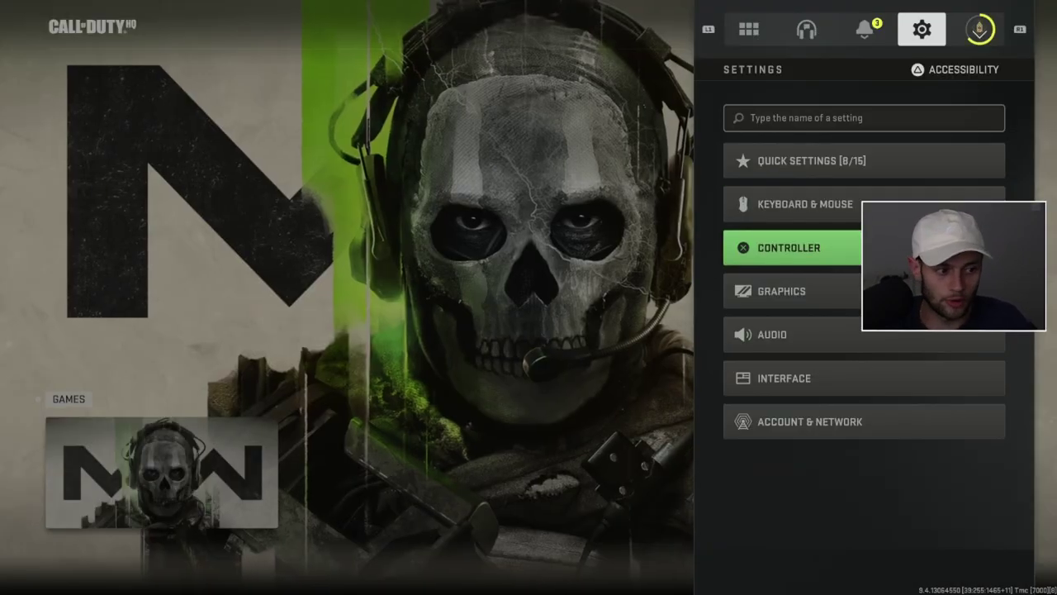
# Reopen the controller settings and look over both the basic and the advanced options
pyautogui.press('Down')
pyautogui.press('Up')
pyautogui.press('Return')
pyautogui.press('Down')
pyautogui.press('Down')
pyautogui.press('Down')
pyautogui.press('e')
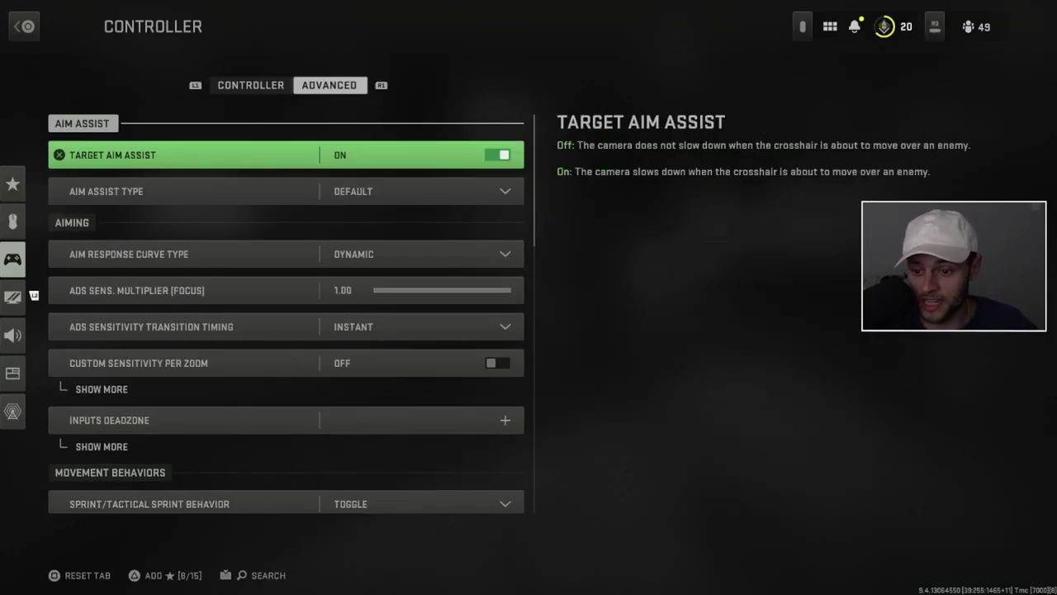
pyautogui.press('q')
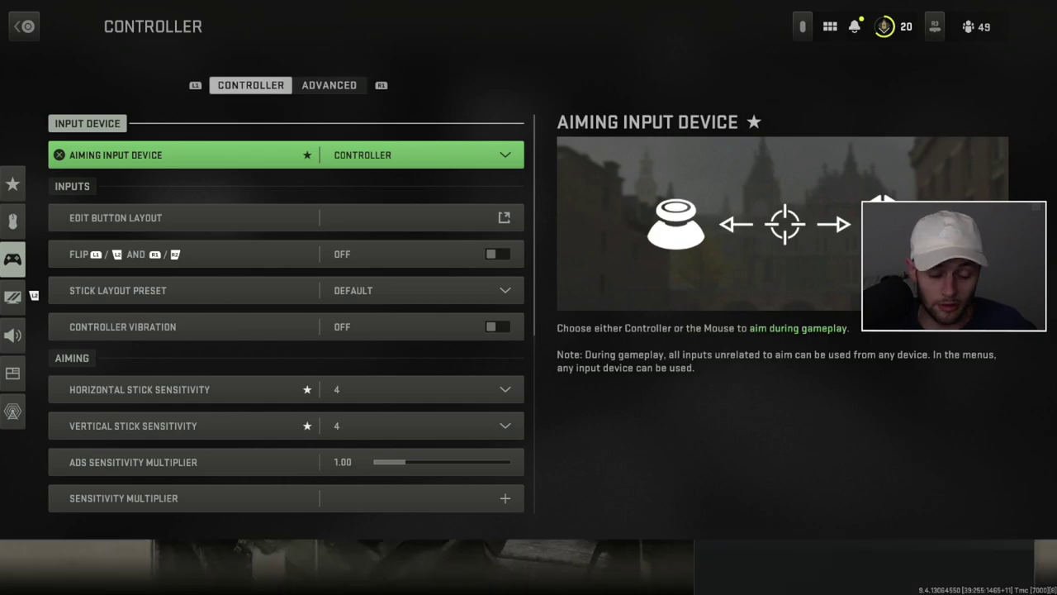
# Open the audio settings and examine the volume options from Audio Mix down to Effects Volume
pyautogui.press('Escape')
pyautogui.press('Down')
pyautogui.press('Down')
pyautogui.press('Up')
pyautogui.press('Down')
pyautogui.press('Return')
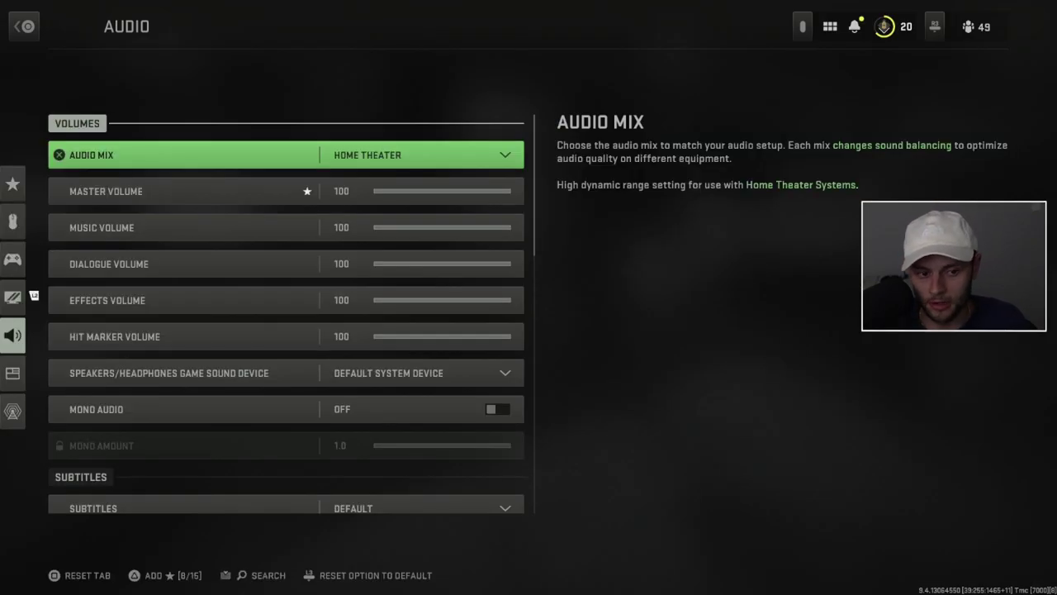
pyautogui.press('Down')
pyautogui.press('Down')
pyautogui.press('Down')
pyautogui.press('Down')
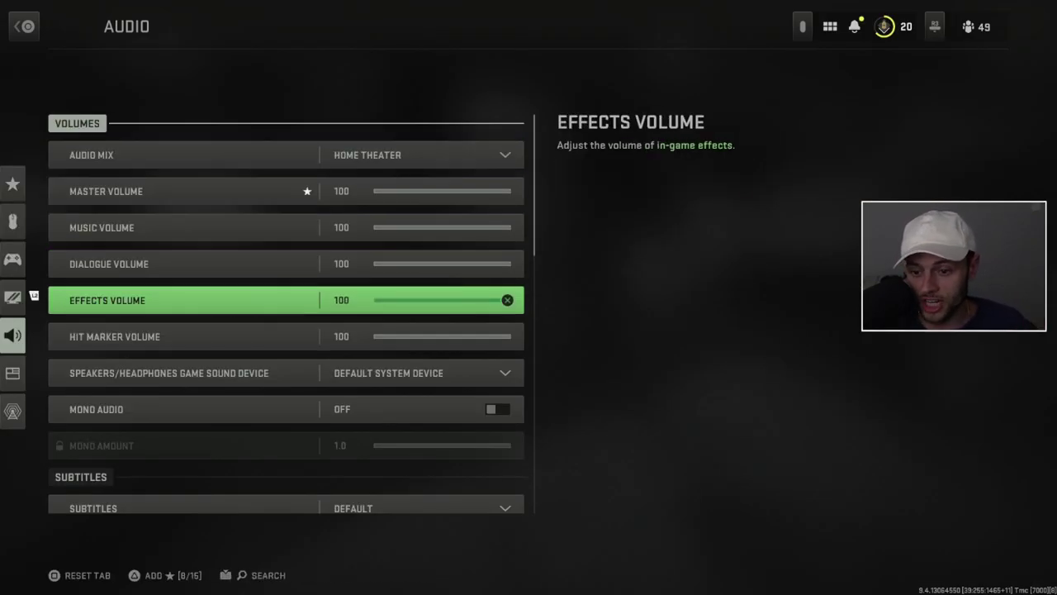
# Return to the graphics settings and look through the Display, Quality and View pages, ending on Display
pyautogui.press('Escape')
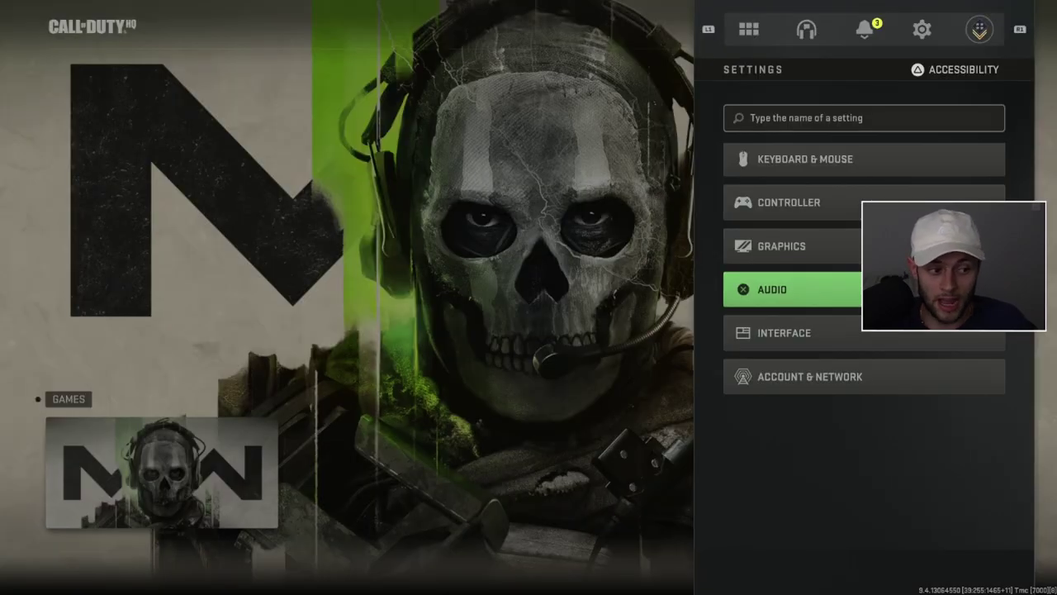
pyautogui.press('Up')
pyautogui.press('Return')
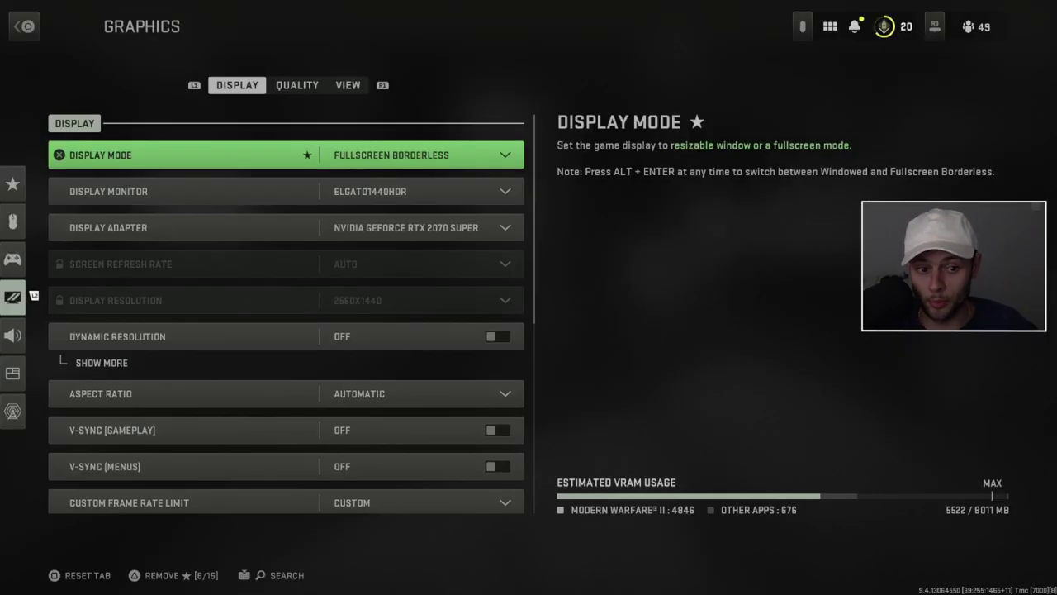
pyautogui.press('e')
pyautogui.press('e')
pyautogui.press('q')
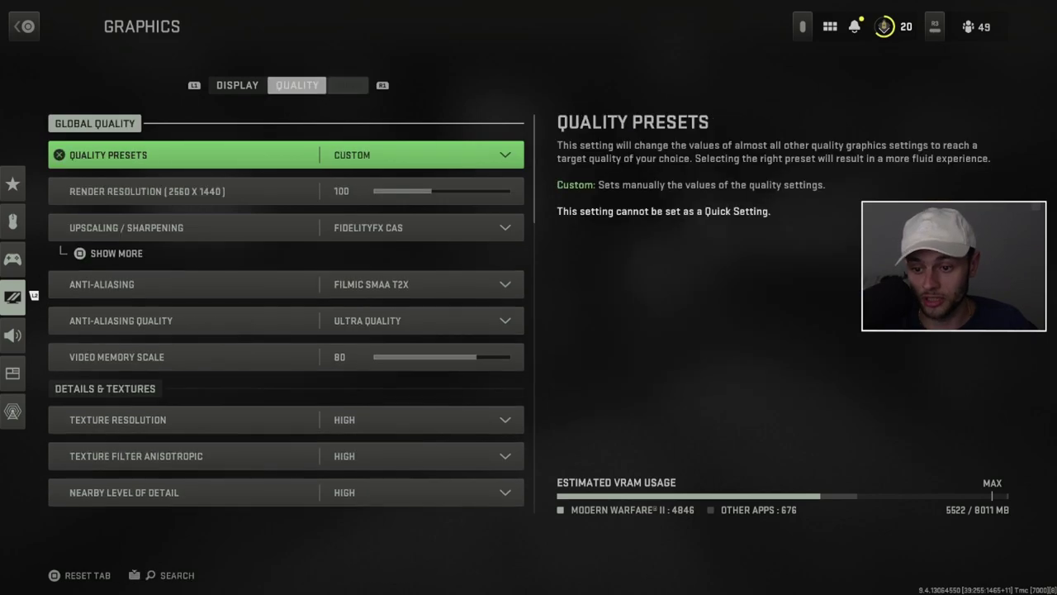
pyautogui.press('q')
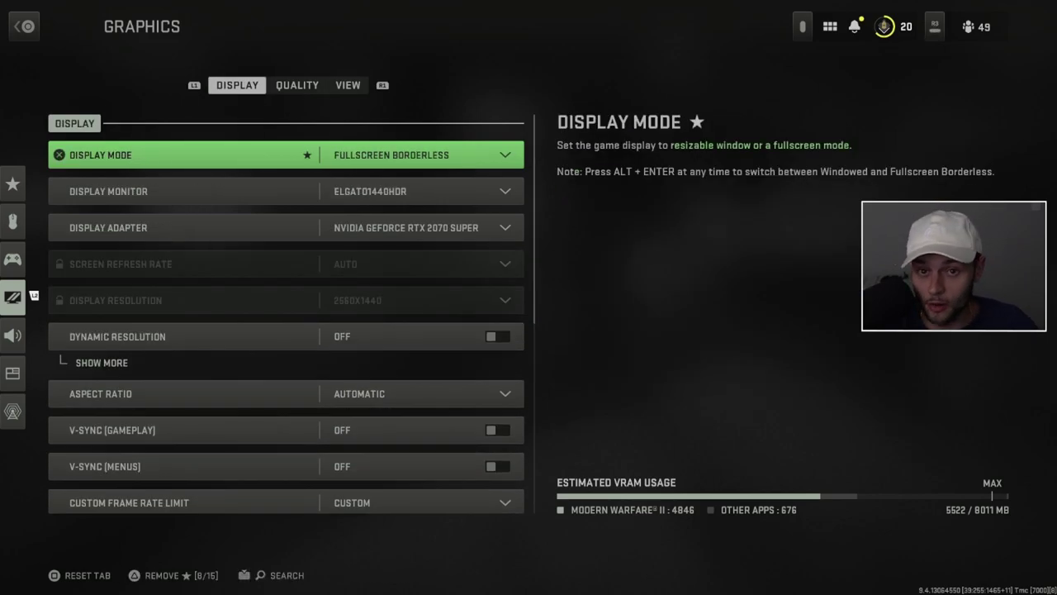